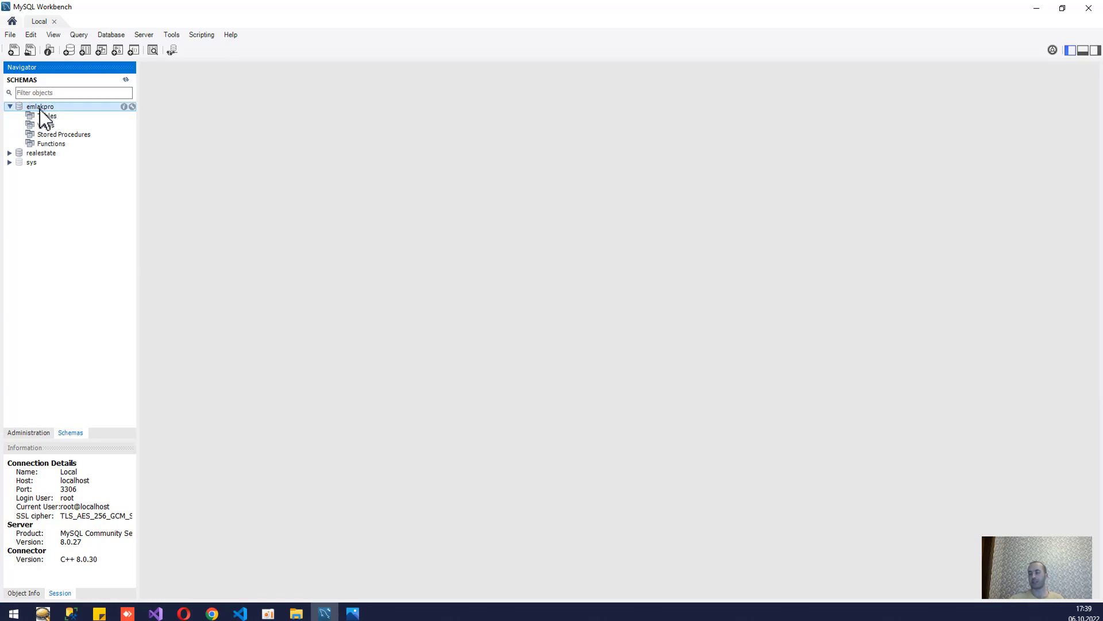
{"action": "left_click", "coordinate": [79, 35]}
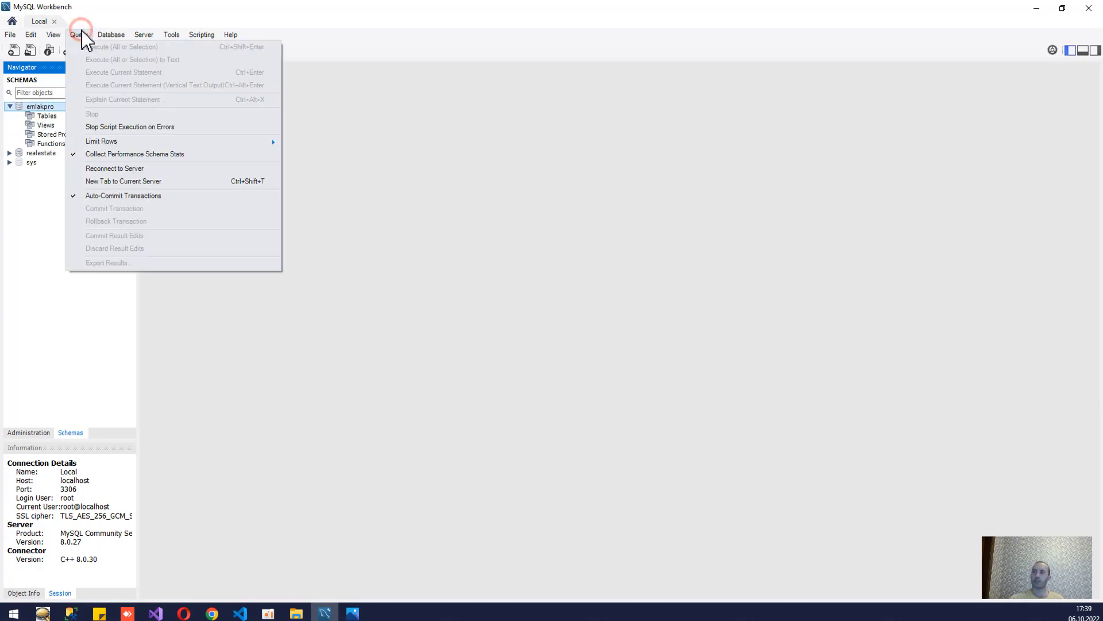
{"action": "left_click", "coordinate": [67, 321]}
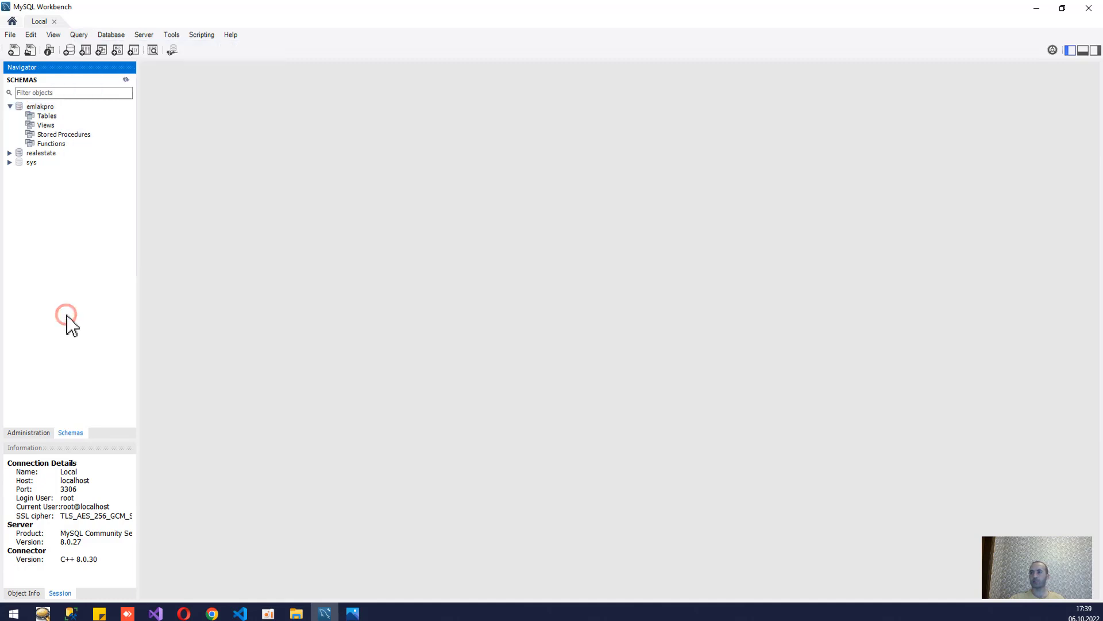
- Select the emlakpro schema and open a new empty SQL query editor
{"action": "left_click", "coordinate": [30, 105]}
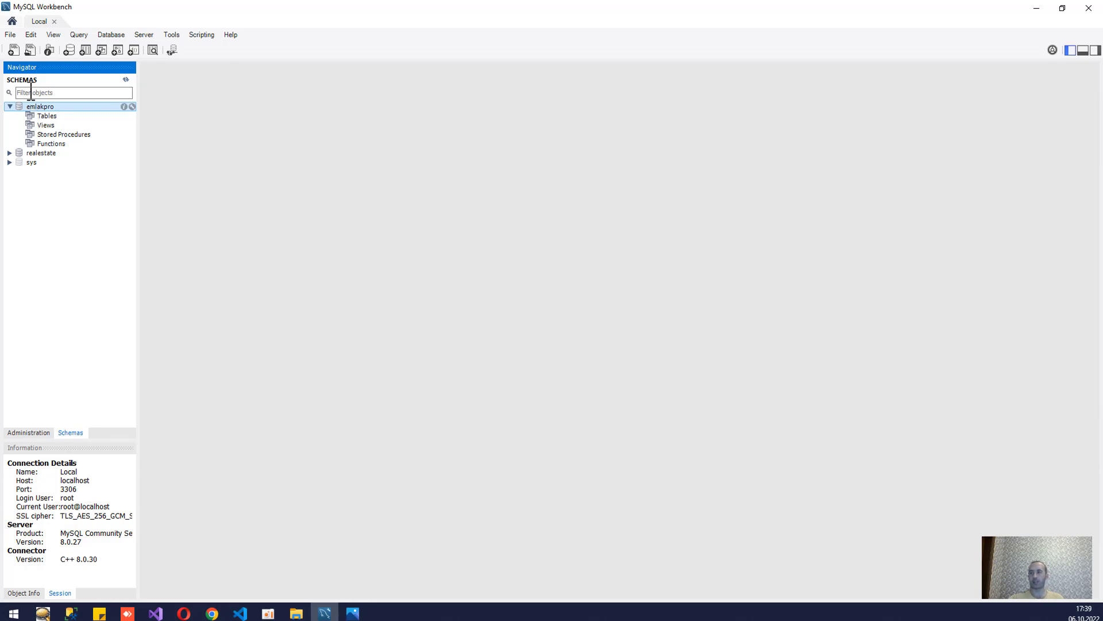
{"action": "left_click", "coordinate": [13, 50]}
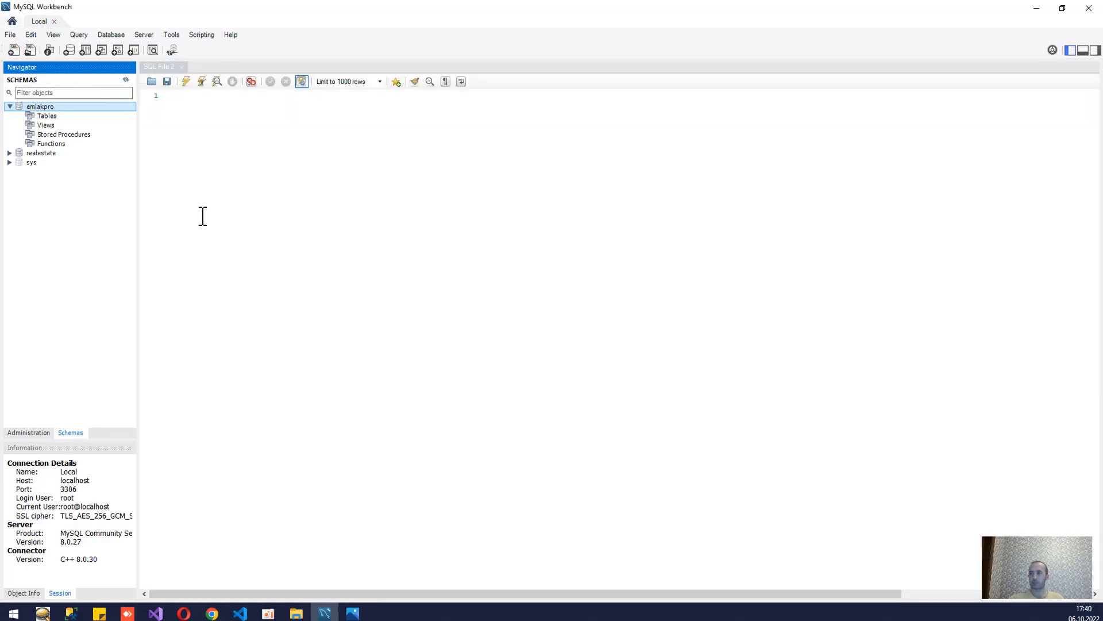
{"action": "left_click", "coordinate": [206, 151]}
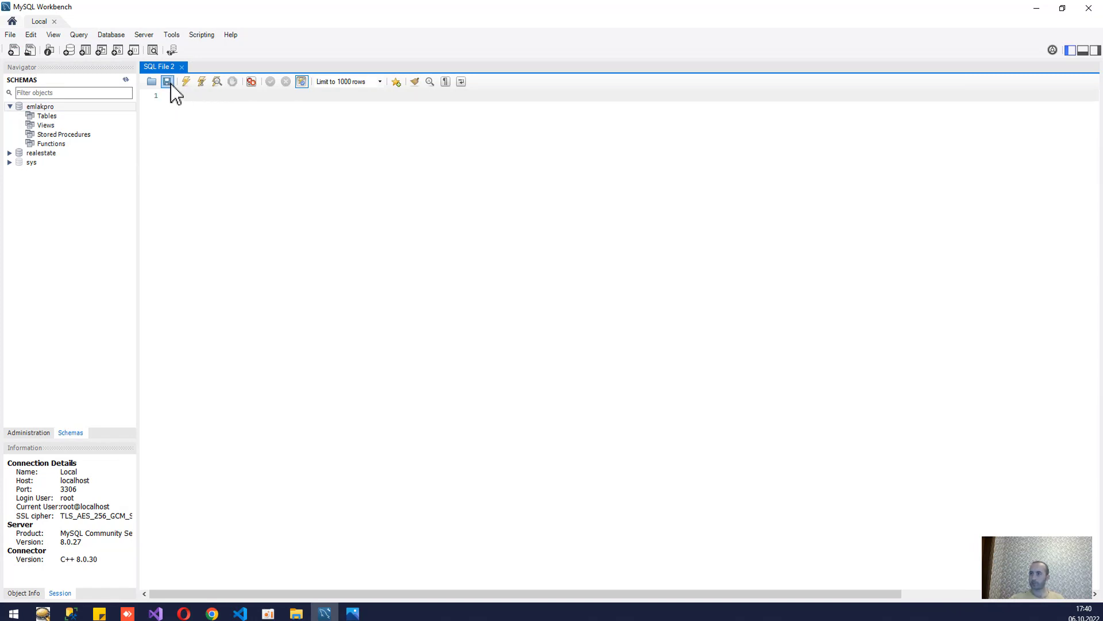
{"action": "right_click", "coordinate": [161, 69]}
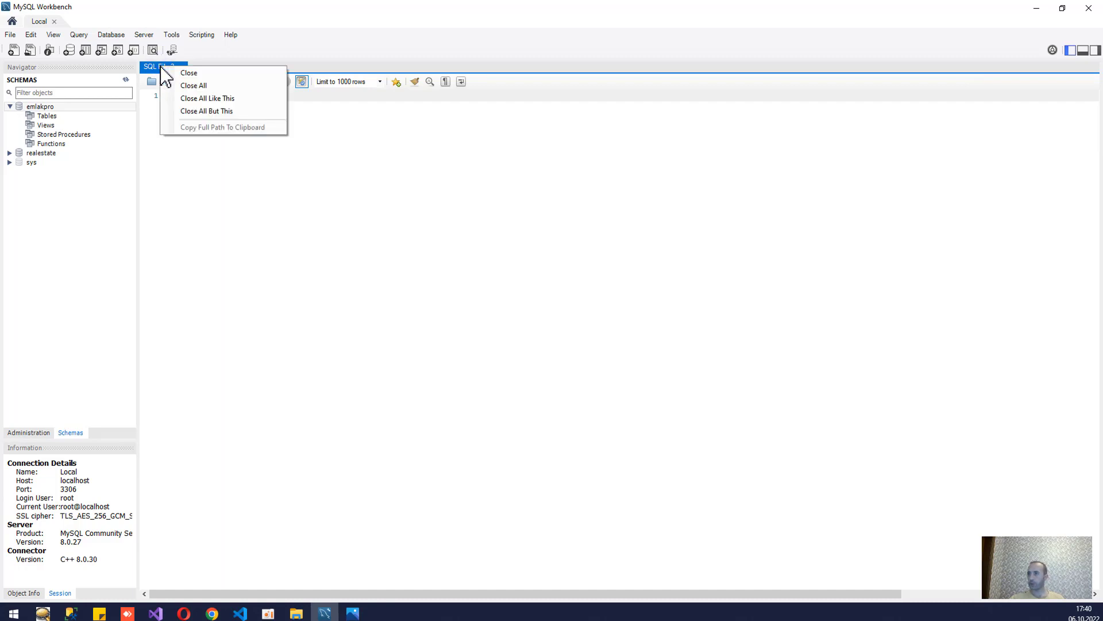
{"action": "left_click", "coordinate": [240, 204]}
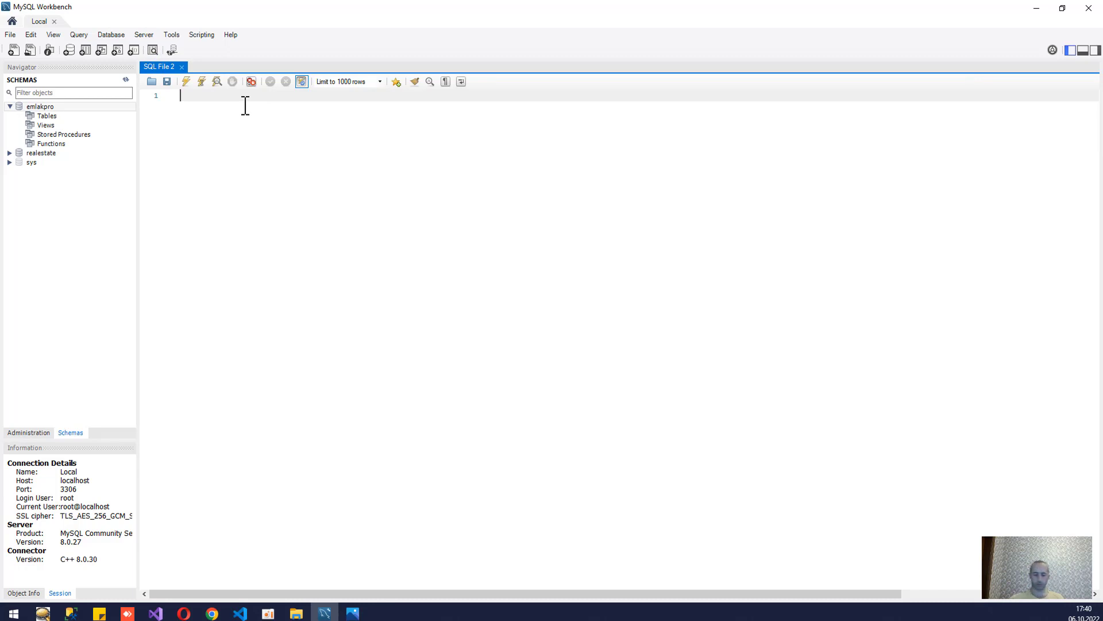
{"action": "type", "text": "sel"}
{"action": "key", "text": "BackSpace"}
{"action": "key", "text": "BackSpace"}
{"action": "key", "text": "BackSpace"}
- Insert an empty multi-line block comment (/* ... */) in the query editor and enlarge the editor text
{"action": "type", "text": "/**"}
{"action": "key", "text": "Return"}
{"action": "key", "text": "Return"}
{"action": "key", "text": "Return"}
{"action": "scroll", "coordinate": [242, 189], "scroll_direction": "up", "scroll_amount": 8, "text": "ctrl"}
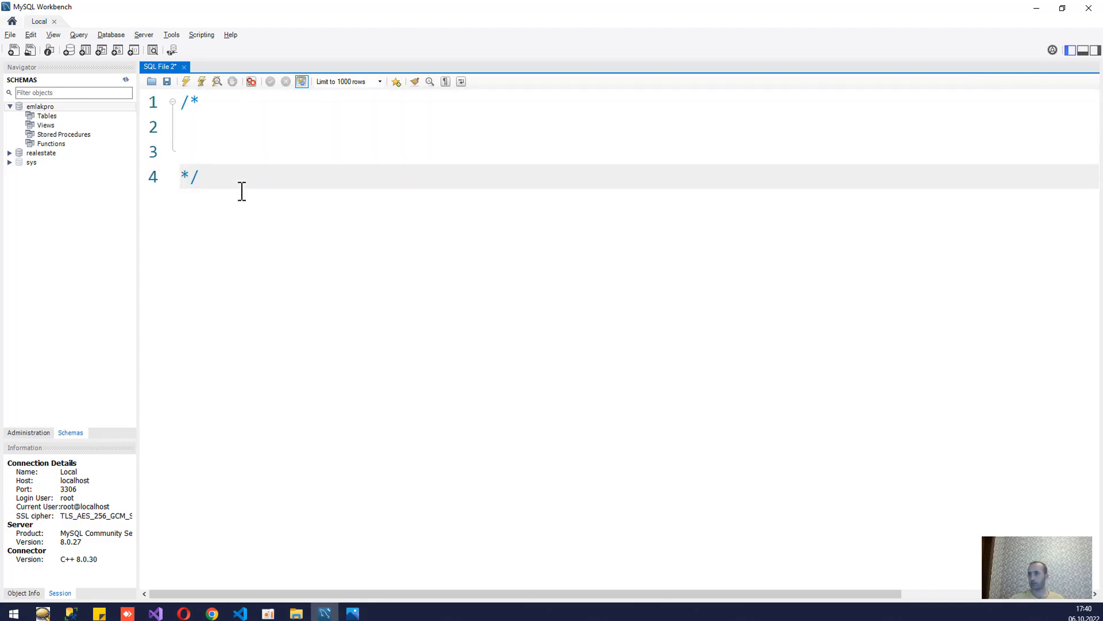
- Write the heading DDL inside the block comment, with CREATE indented on the line beneath it
{"action": "left_click", "coordinate": [239, 141]}
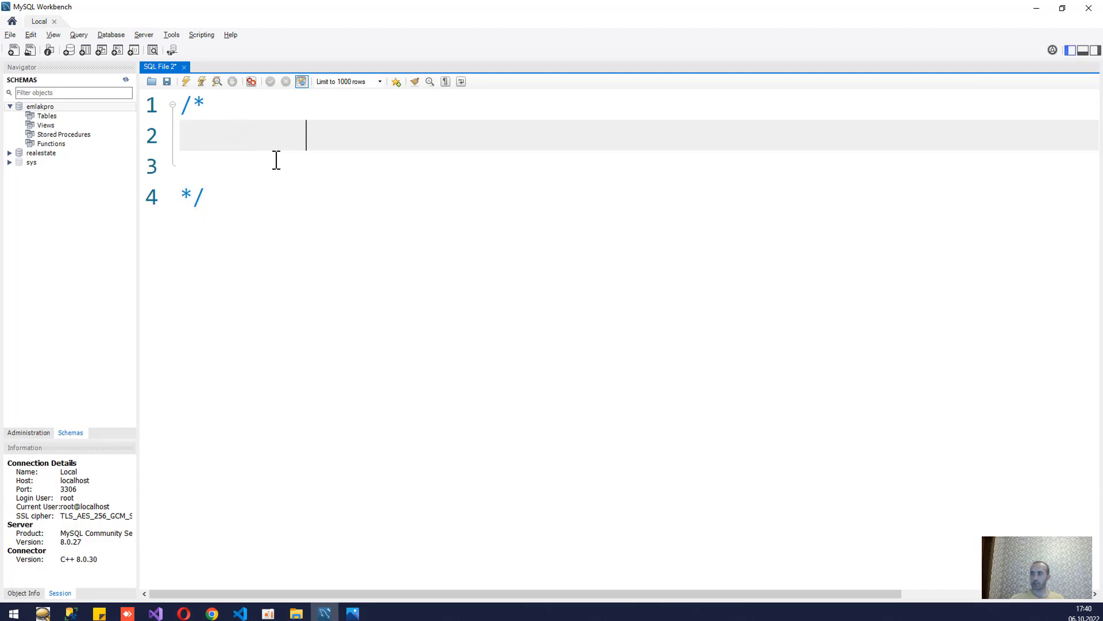
{"action": "type", "text": "DDL"}
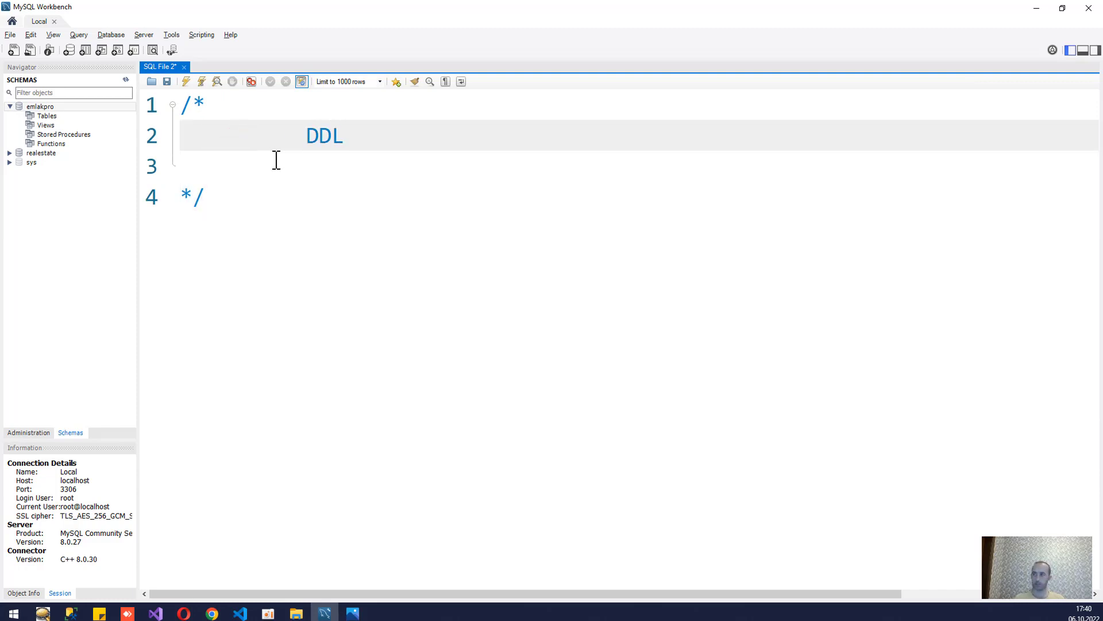
{"action": "key", "text": "Return"}
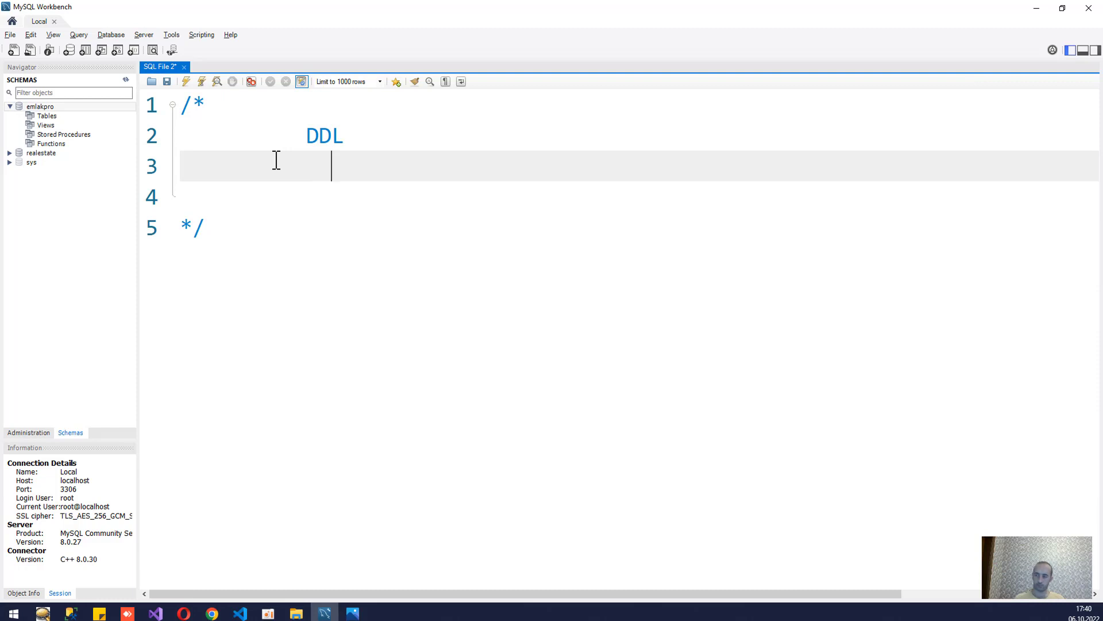
{"action": "type", "text": "CREATE"}
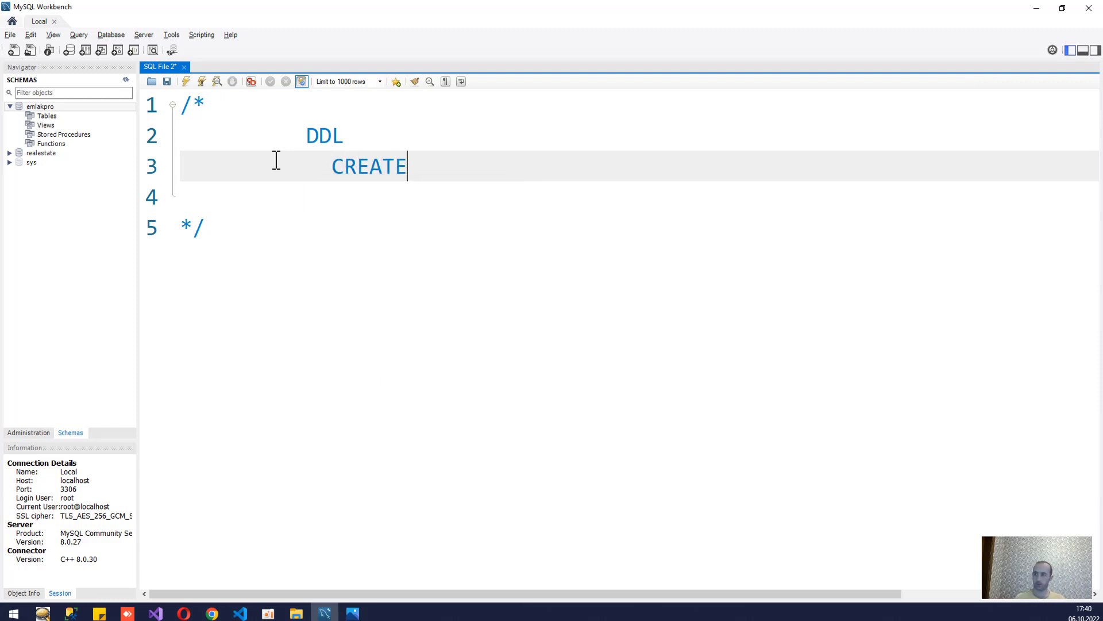
{"action": "key", "text": "Return"}
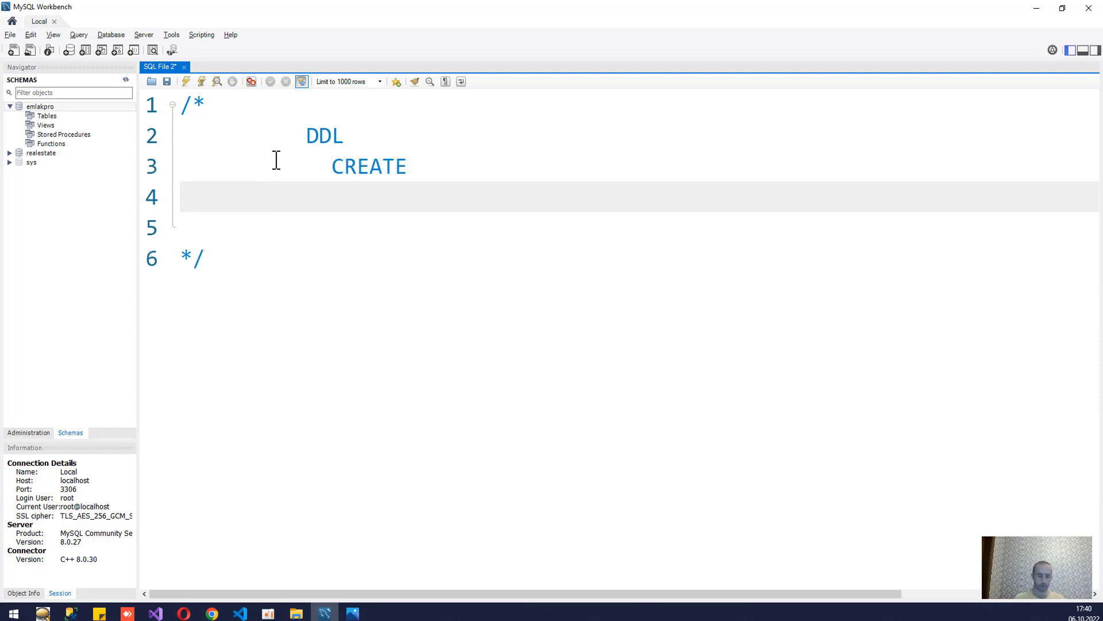
- List ALTER, DROP, RENAME and TRUNCATE on separate lines under CREATE, and select the word CREATE
{"action": "type", "text": "ALTER"}
{"action": "key", "text": "Return"}
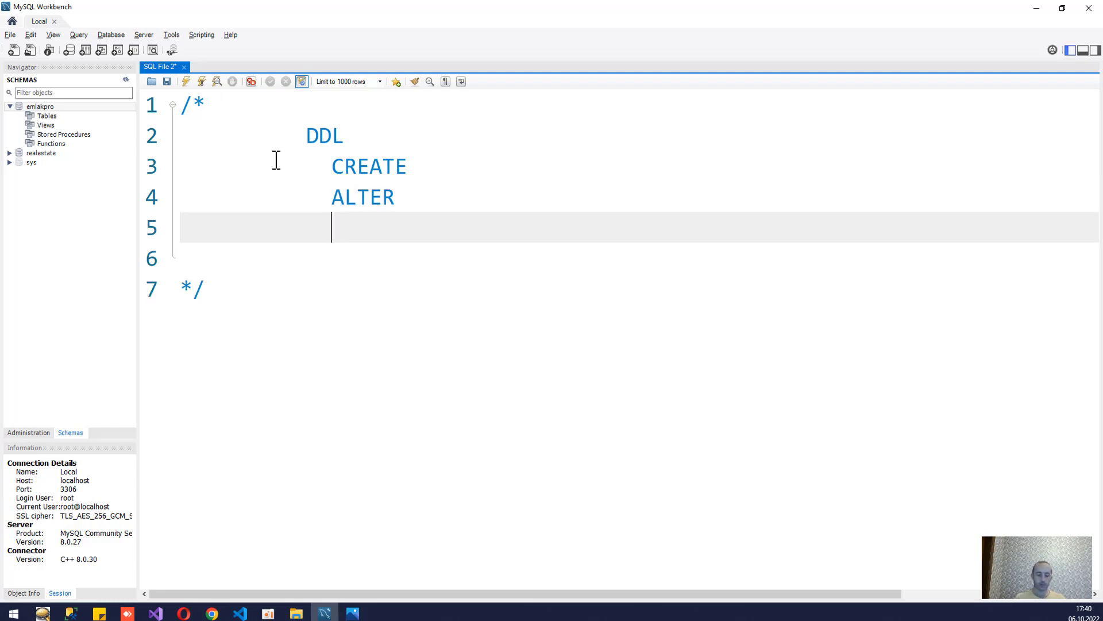
{"action": "type", "text": "DROP"}
{"action": "key", "text": "Return"}
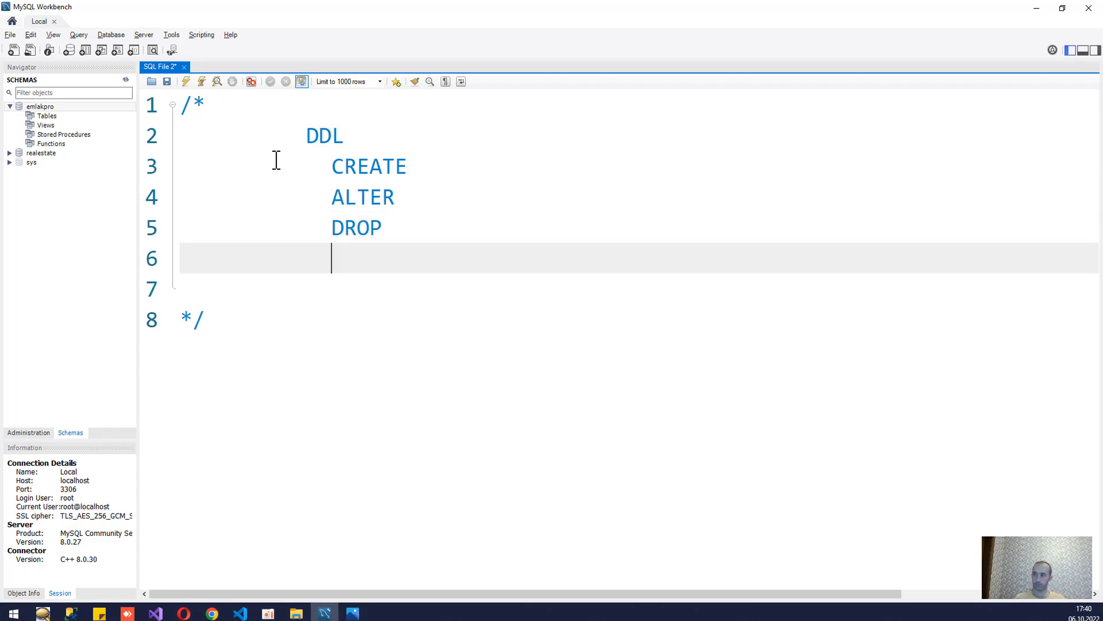
{"action": "type", "text": "RENAME"}
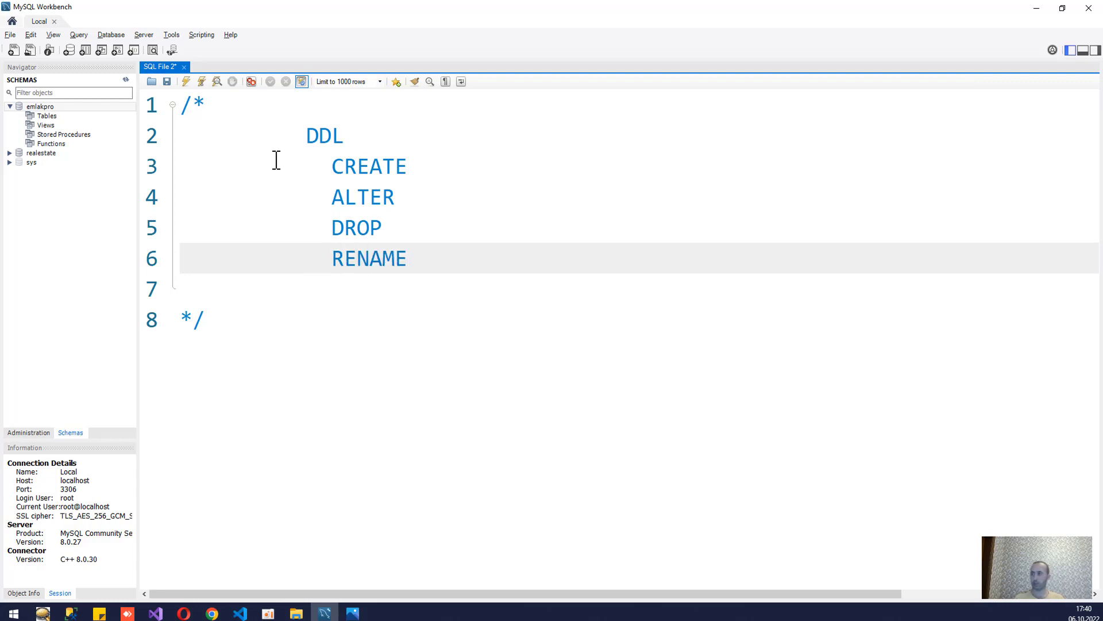
{"action": "key", "text": "Down"}
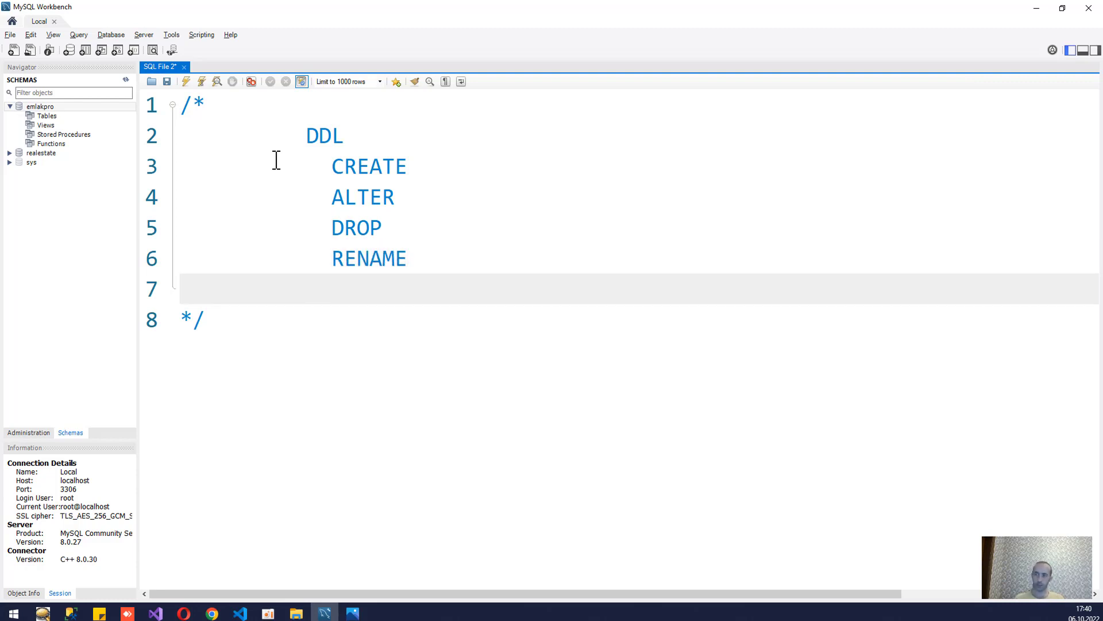
{"action": "key", "text": "Tab"}
{"action": "type", "text": "TRUNCATE"}
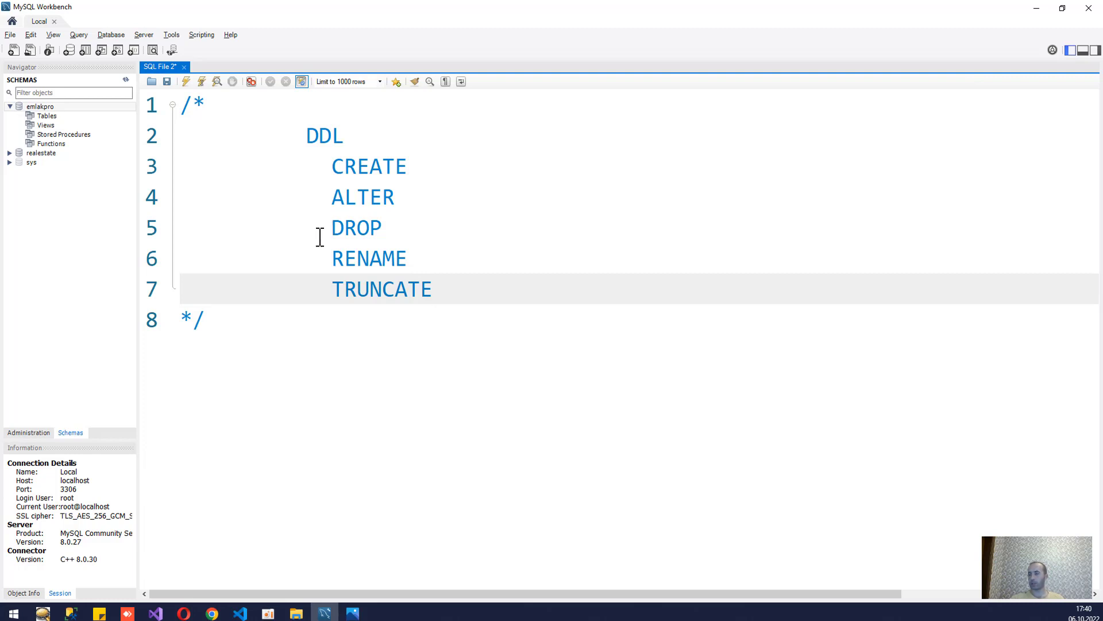
{"action": "double_click", "coordinate": [347, 165]}
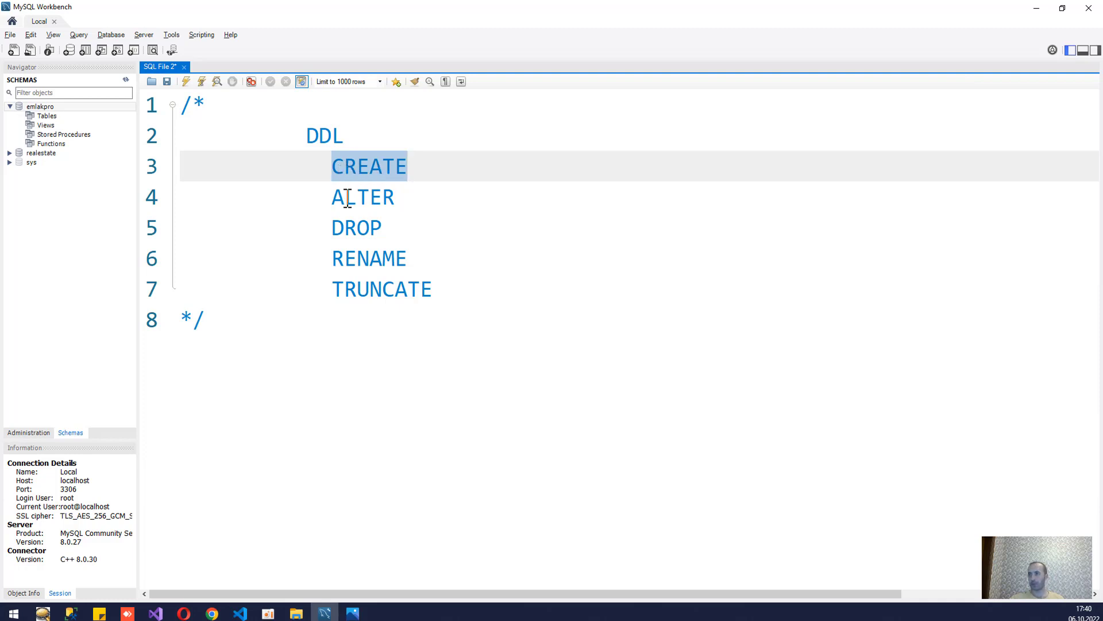
- Switch to the image viewer with db-model.PNG and place it side by side with MySQL Workbench
{"action": "left_click", "coordinate": [353, 613]}
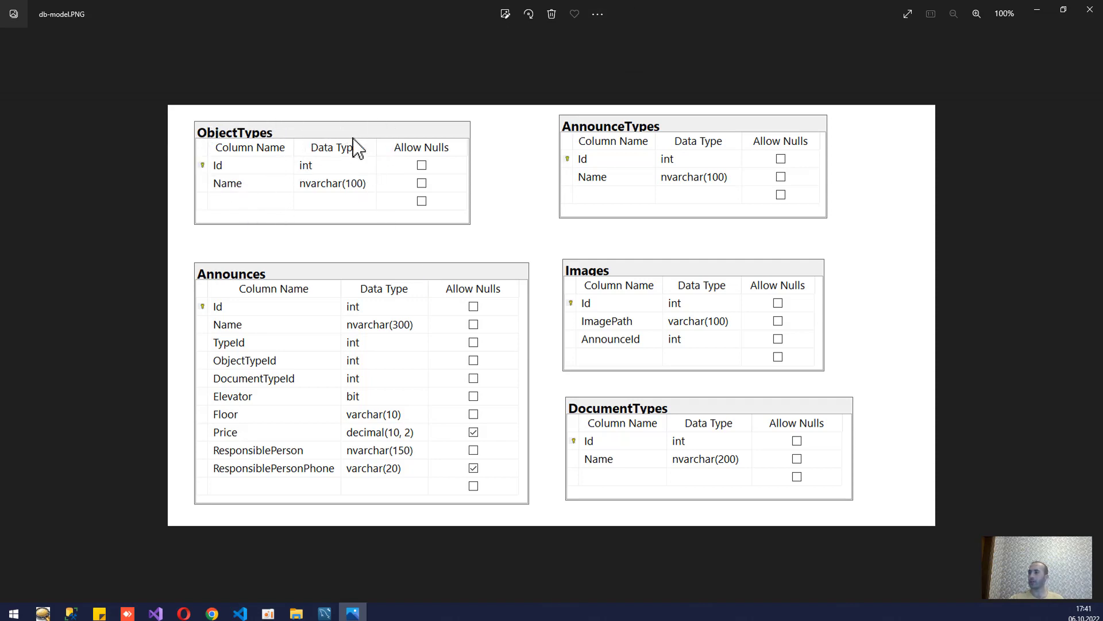
{"action": "left_click_drag", "start_coordinate": [640, 10], "coordinate": [1101, 115]}
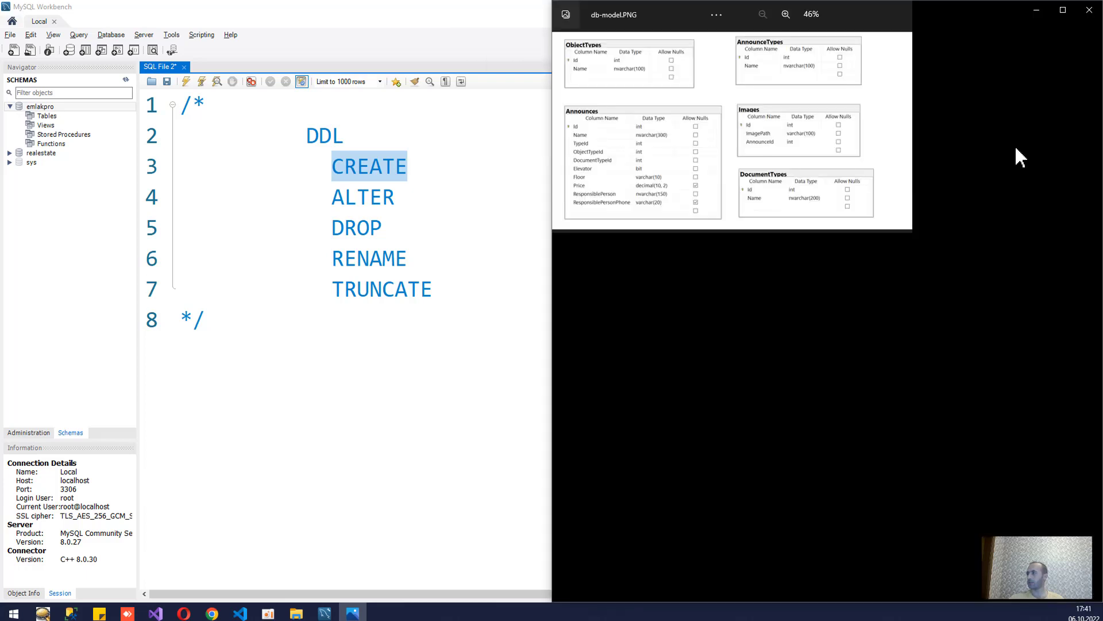
{"action": "left_click", "coordinate": [399, 288]}
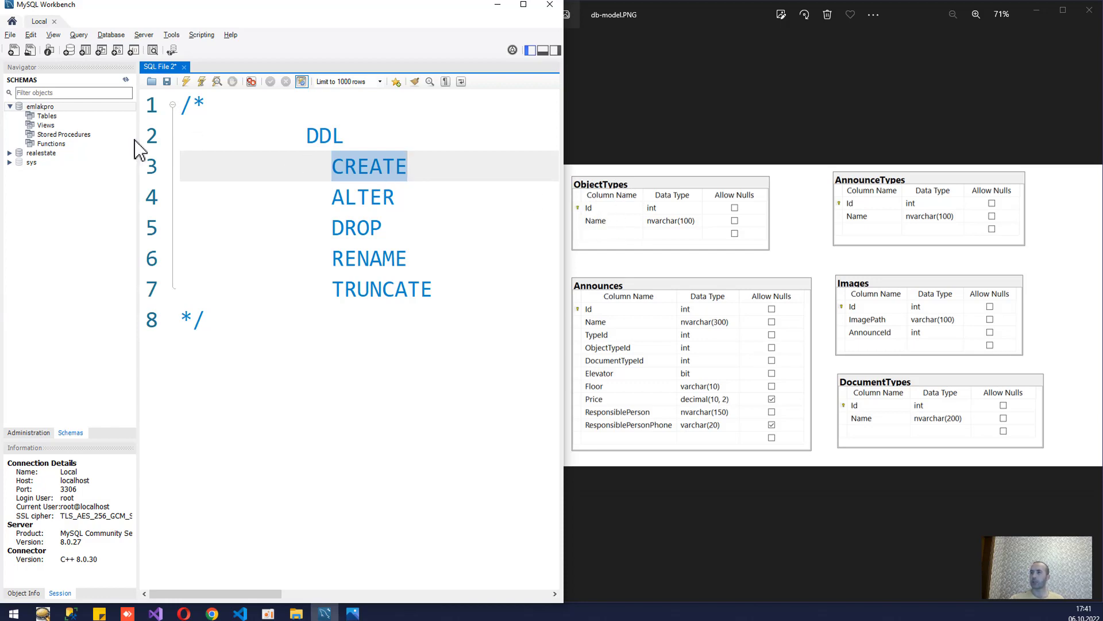
- Start a new table in the emlakpro schema and hide the Navigator sidebar to widen the table editor
{"action": "right_click", "coordinate": [44, 116]}
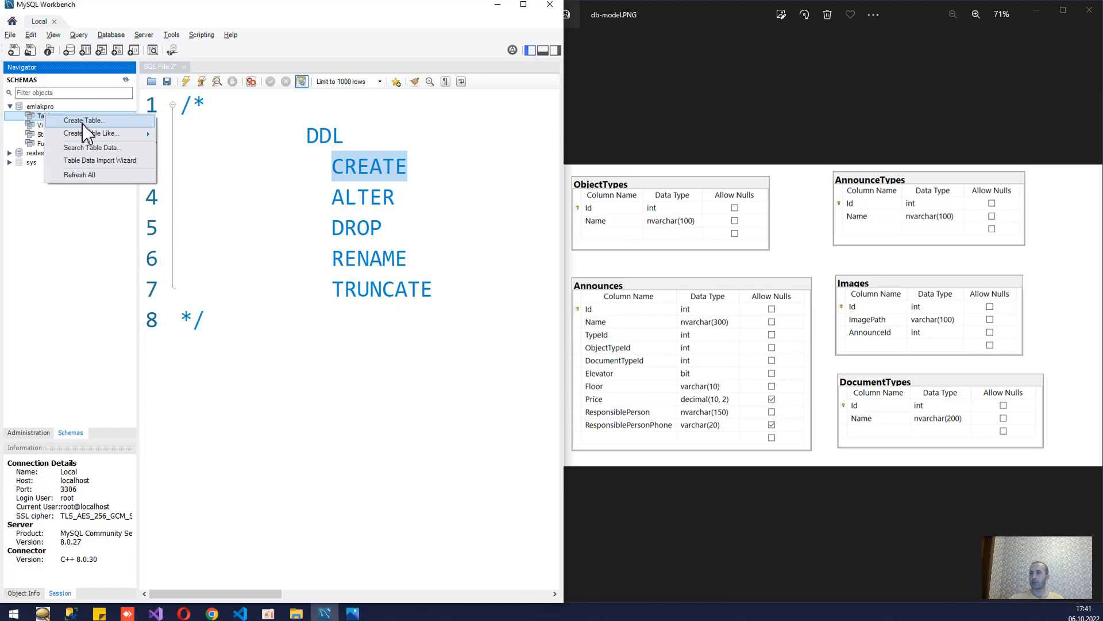
{"action": "left_click", "coordinate": [28, 107]}
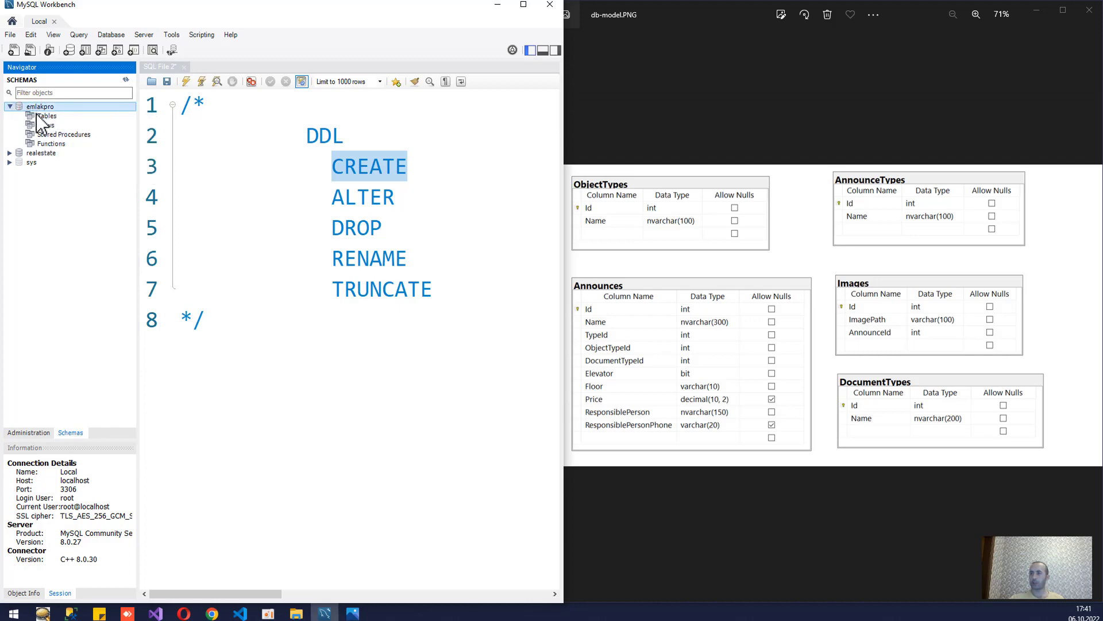
{"action": "right_click", "coordinate": [38, 115]}
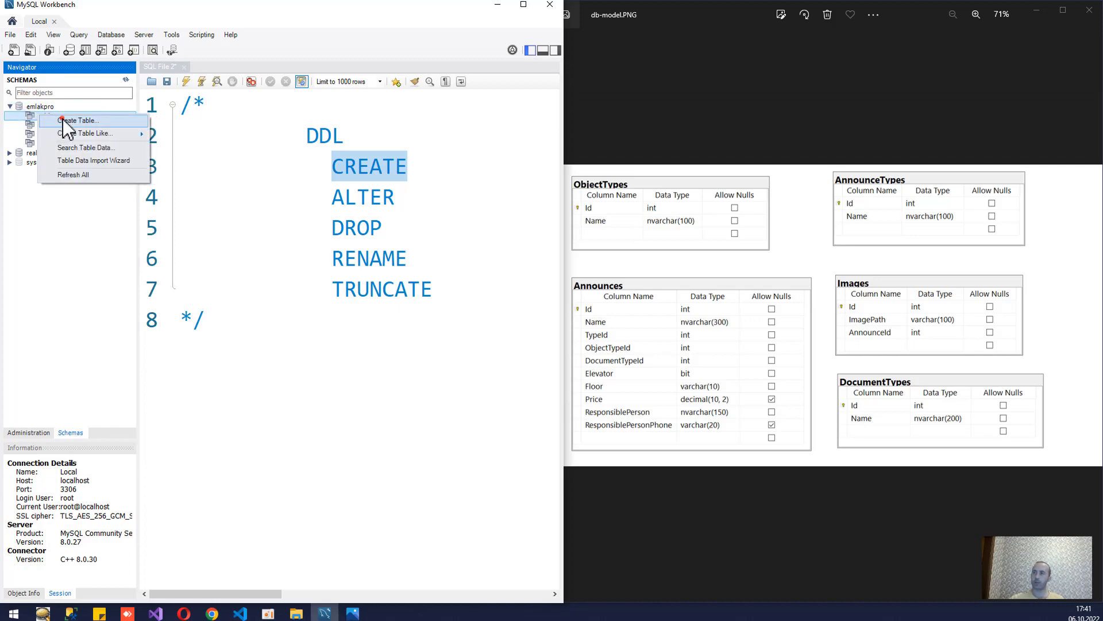
{"action": "key", "text": "Escape"}
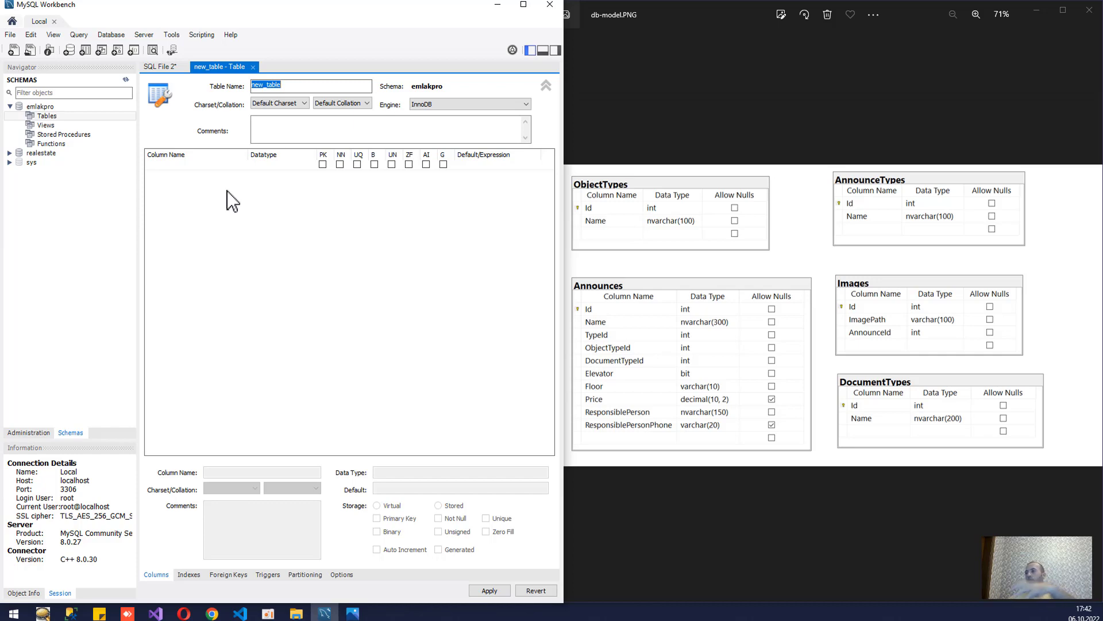
{"action": "left_click", "coordinate": [531, 51]}
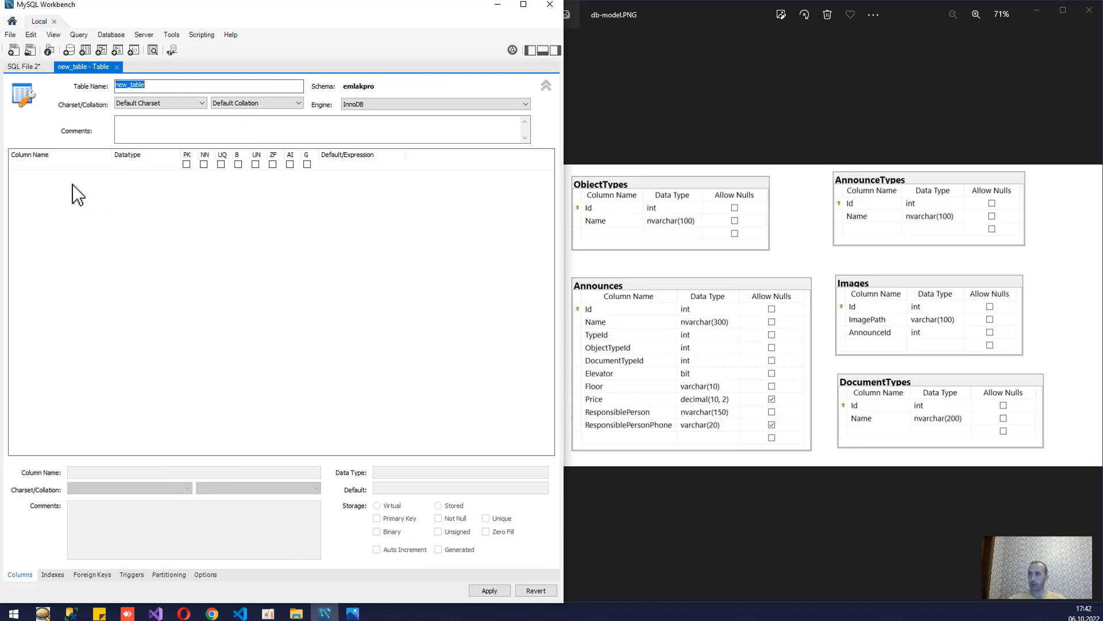
- Add a first column named id with data type INT to the new table
{"action": "left_click", "coordinate": [53, 175]}
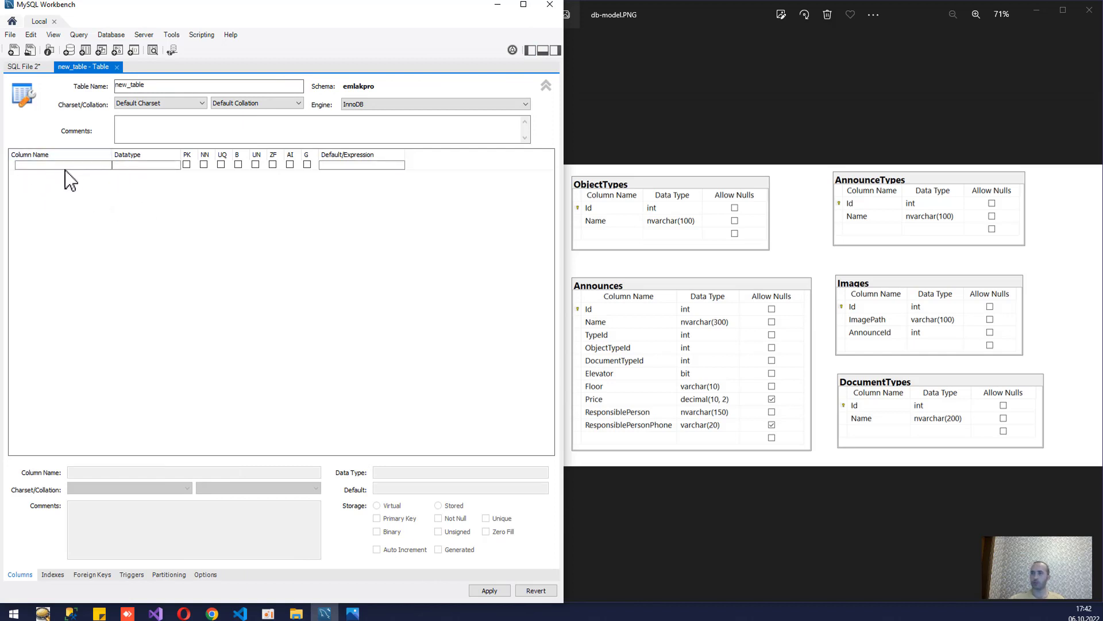
{"action": "left_click", "coordinate": [40, 165]}
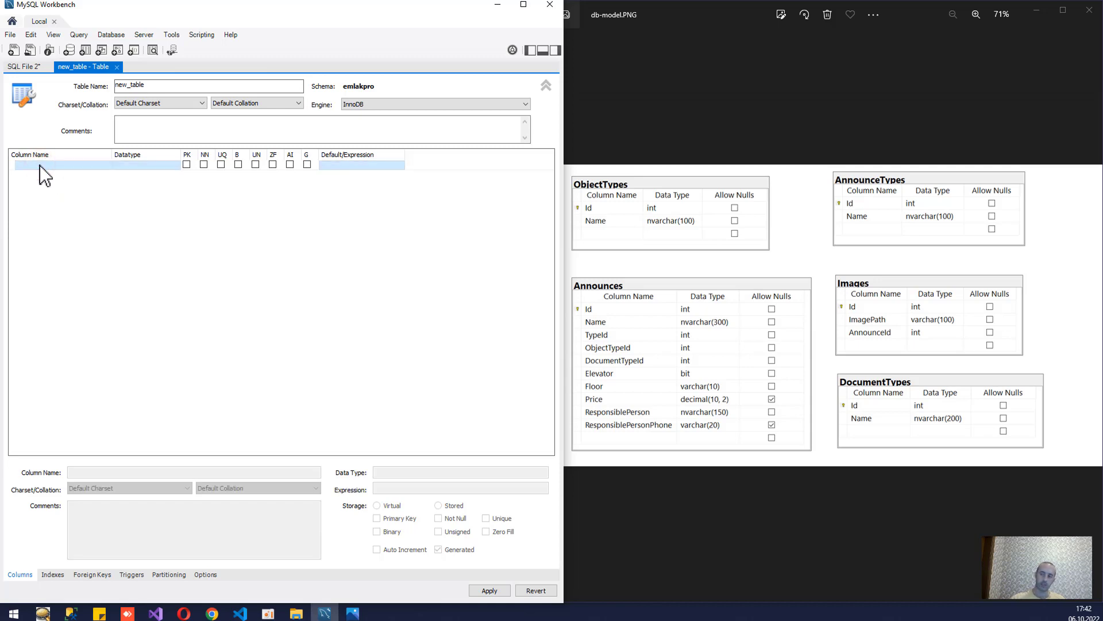
{"action": "left_click", "coordinate": [40, 164]}
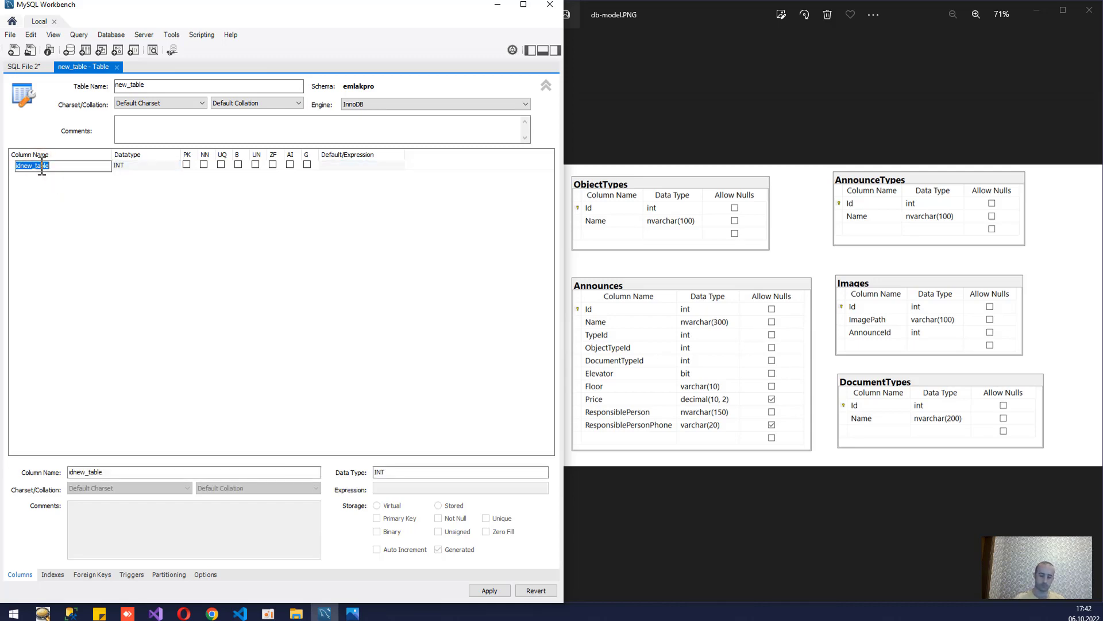
{"action": "type", "text": "id"}
{"action": "key", "text": "Tab"}
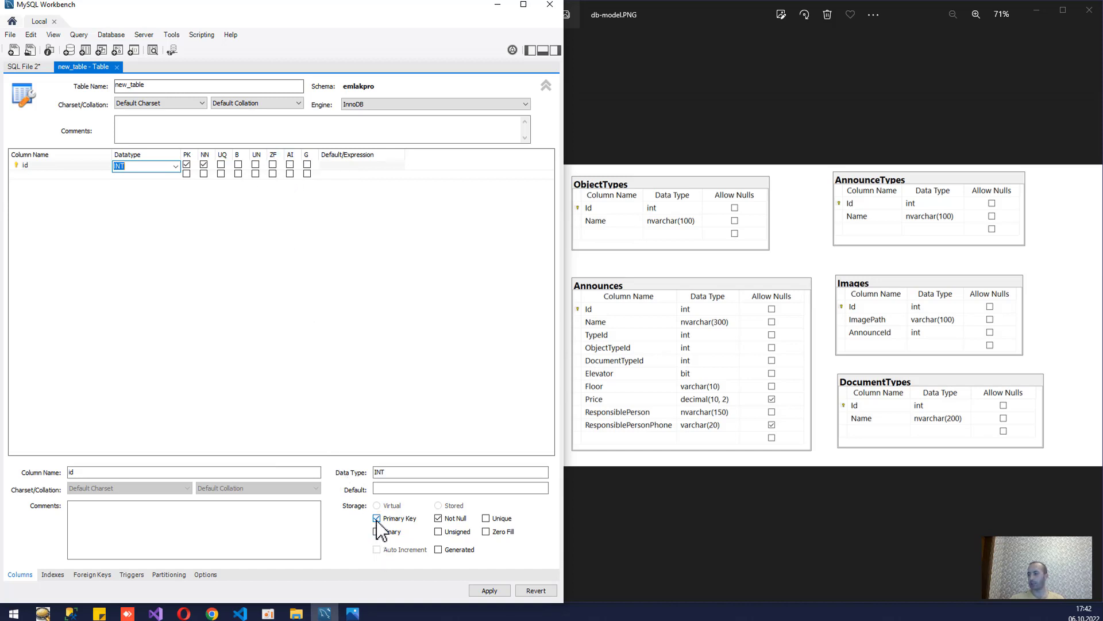
- Set the id column as the primary key and enable auto increment for it
{"action": "left_click", "coordinate": [377, 519]}
{"action": "left_click", "coordinate": [377, 518]}
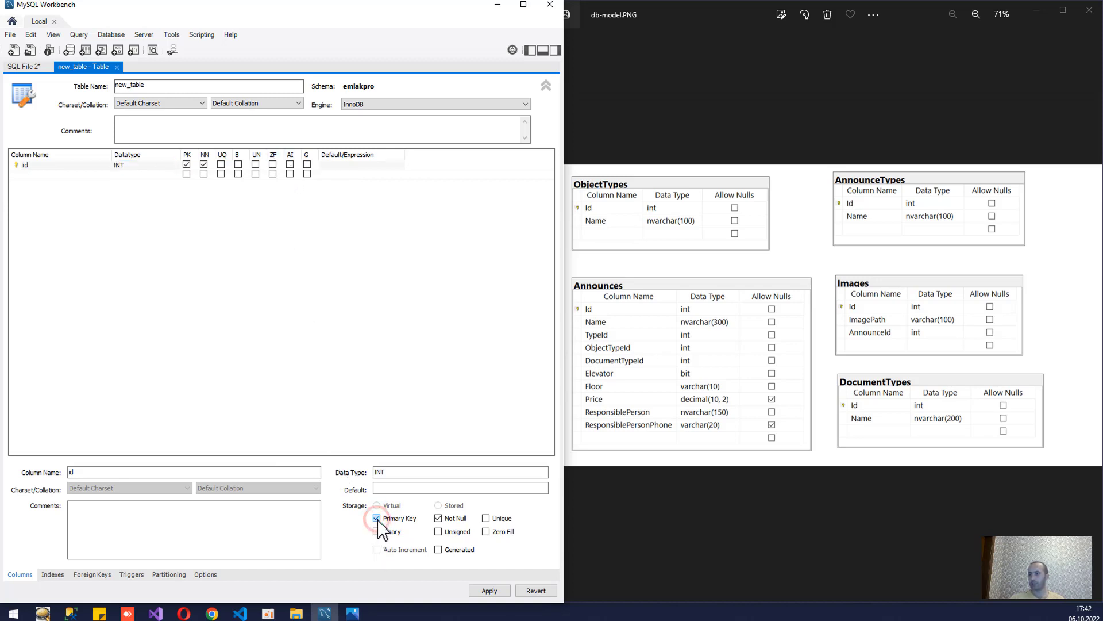
{"action": "left_click", "coordinate": [377, 519]}
{"action": "left_click", "coordinate": [377, 519]}
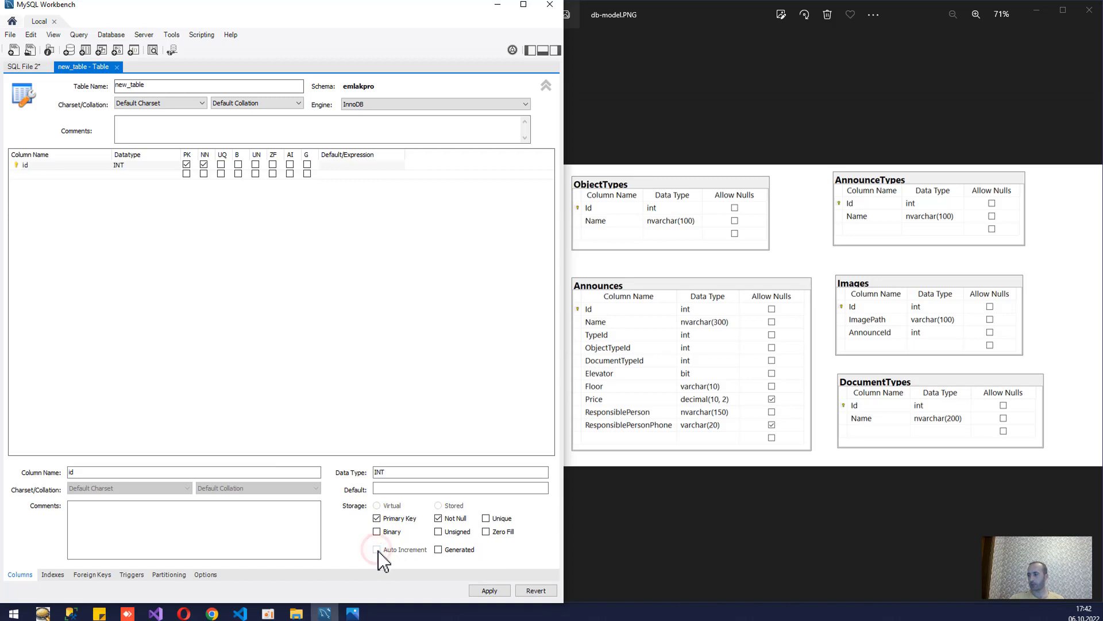
{"action": "left_click", "coordinate": [14, 166]}
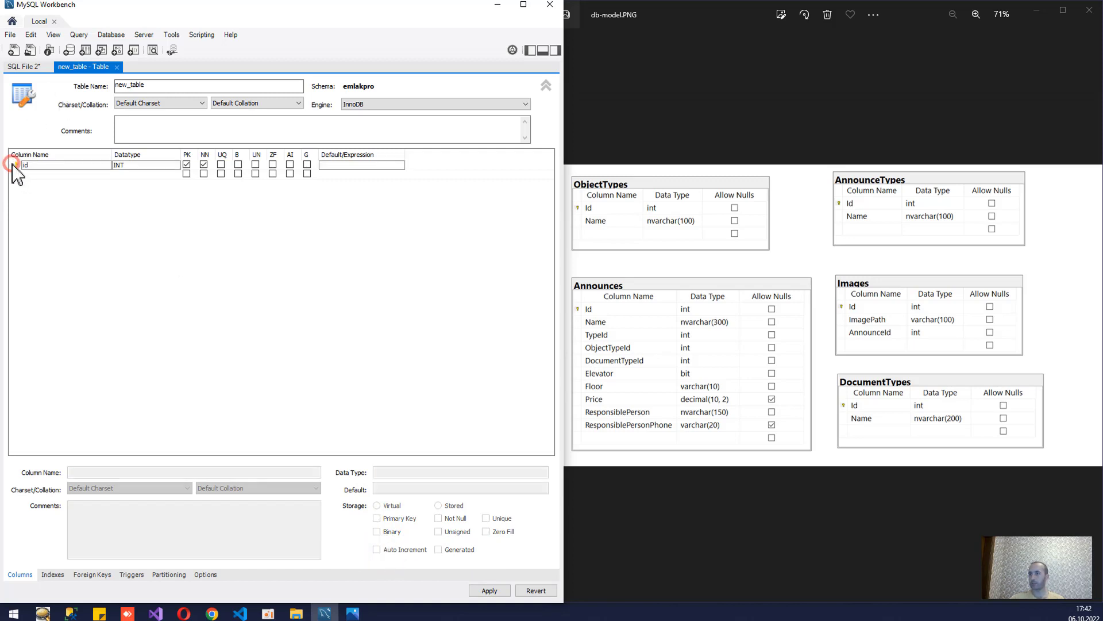
{"action": "left_click", "coordinate": [290, 165]}
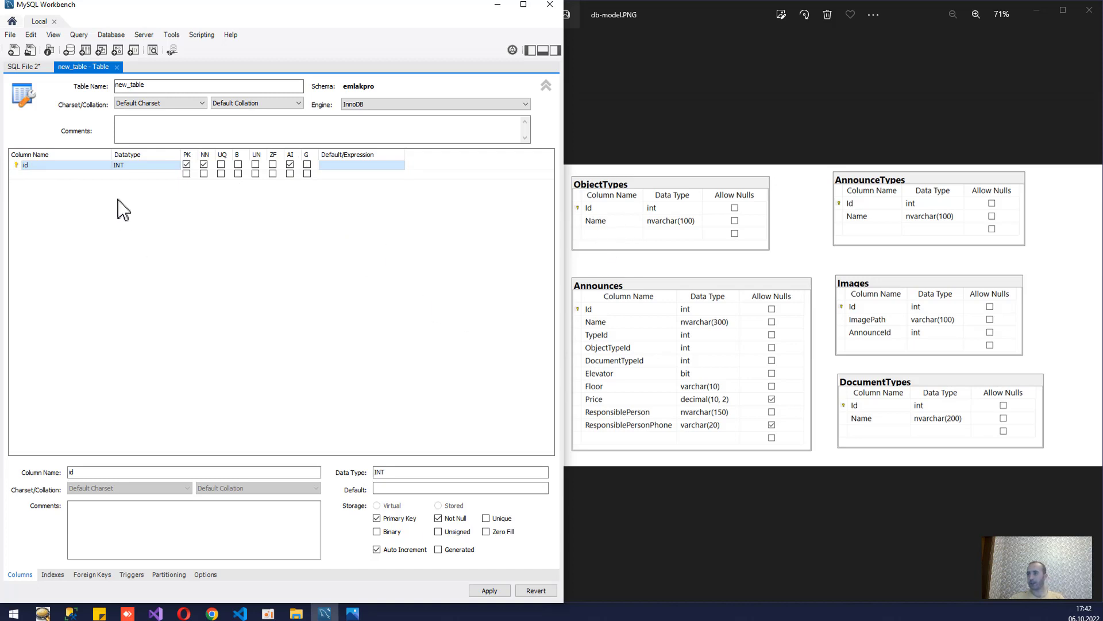
- Add a second column named name with data type VARCHAR(100) to the new table
{"action": "left_click", "coordinate": [63, 173]}
{"action": "left_click", "coordinate": [65, 173]}
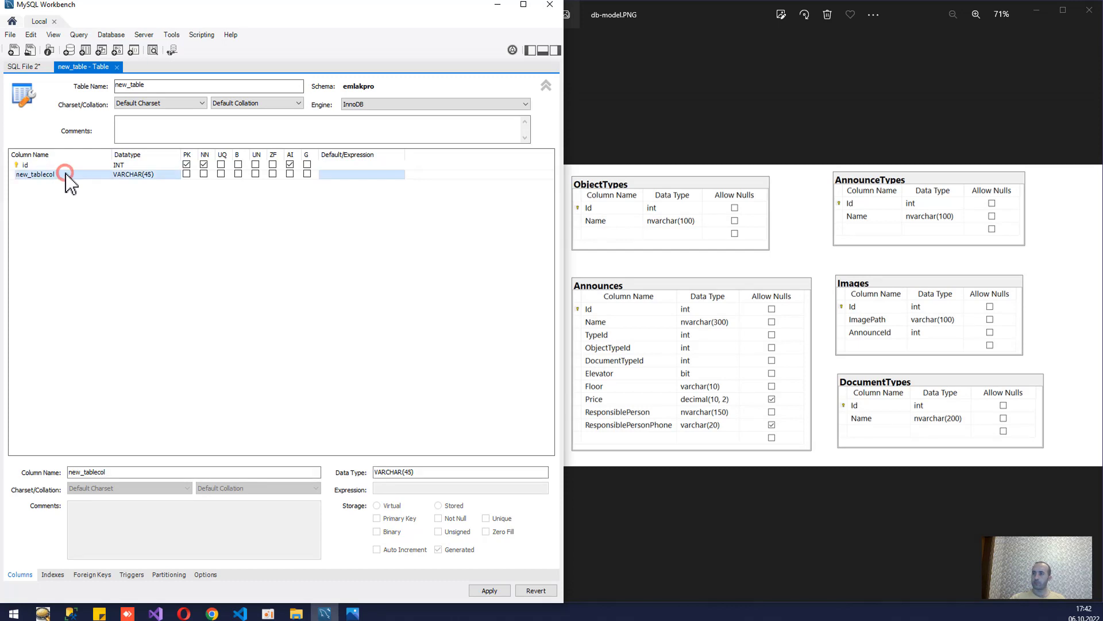
{"action": "type", "text": "name"}
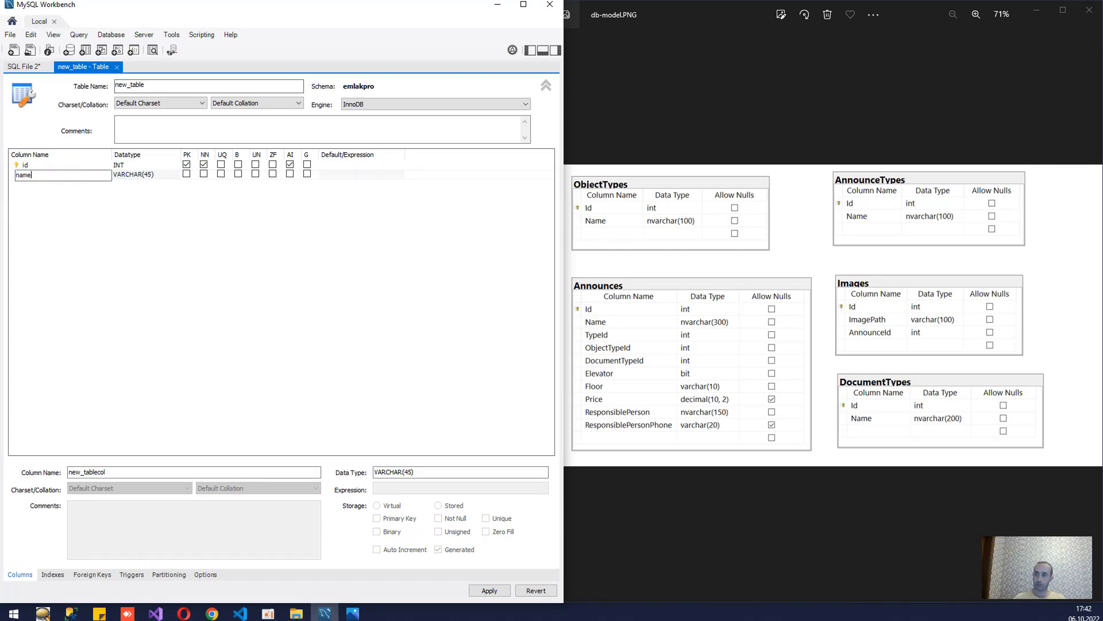
{"action": "key", "text": "Tab"}
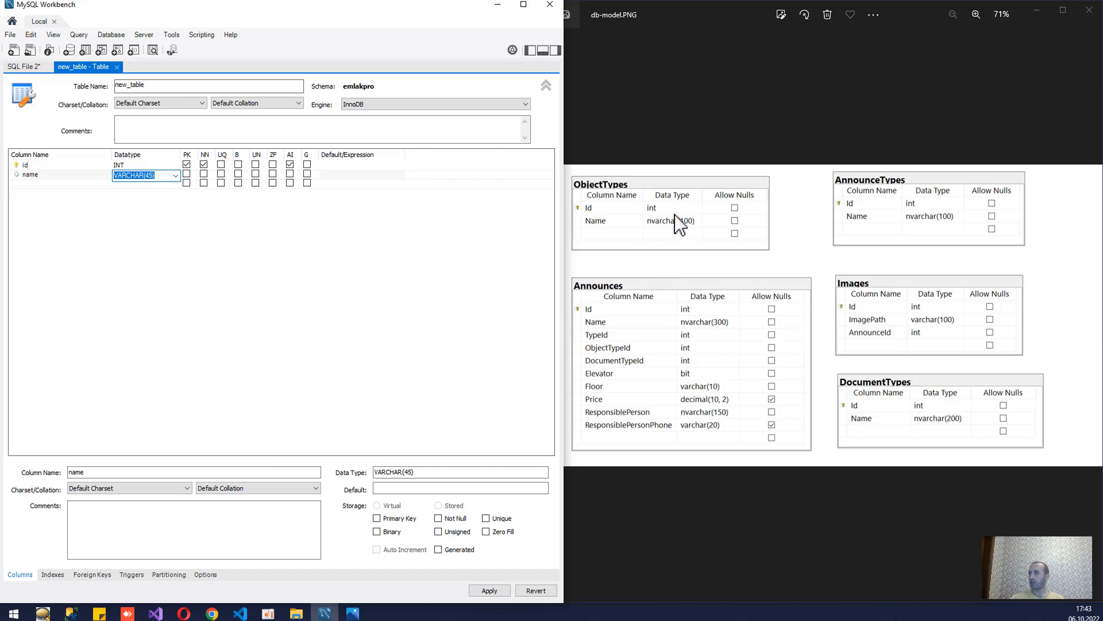
{"action": "left_click", "coordinate": [147, 175]}
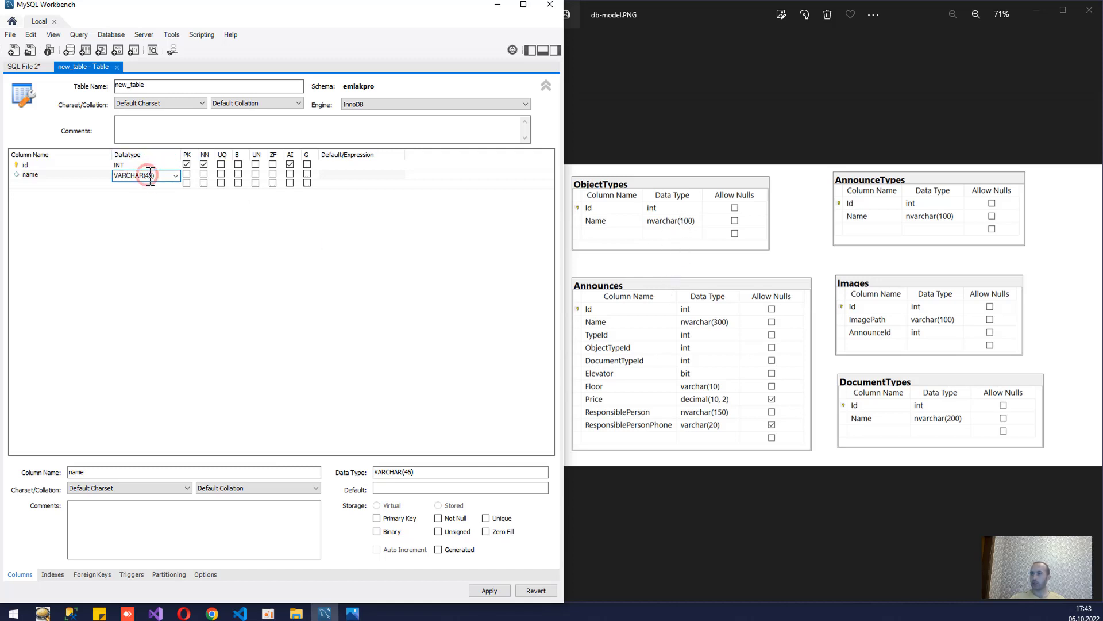
{"action": "left_click", "coordinate": [176, 175]}
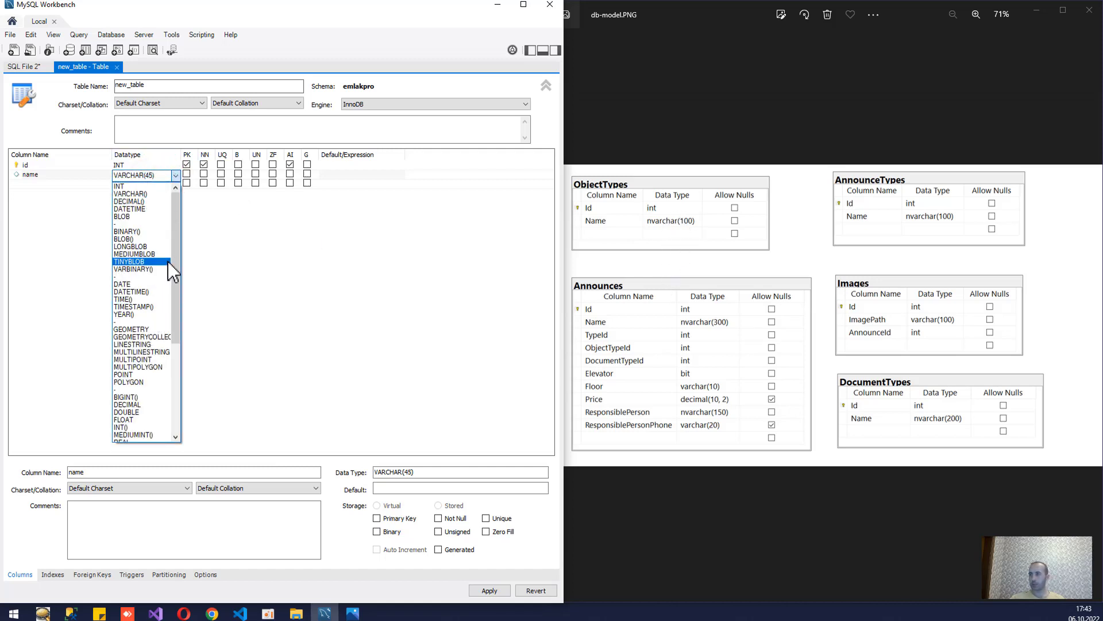
{"action": "left_click_drag", "start_coordinate": [173, 262], "coordinate": [192, 241]}
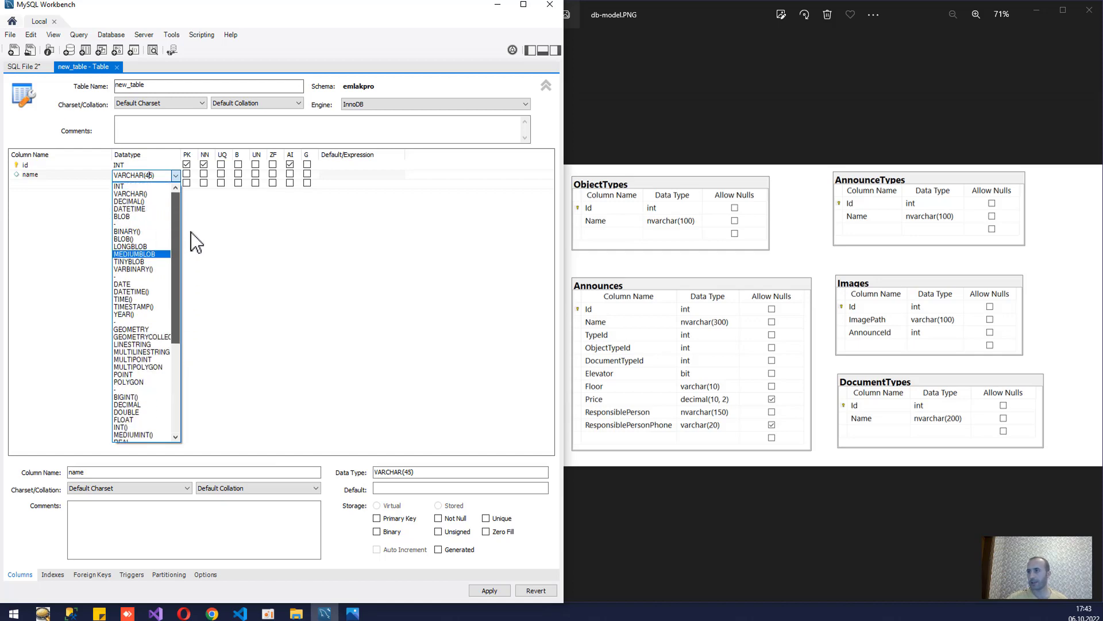
{"action": "left_click", "coordinate": [147, 194]}
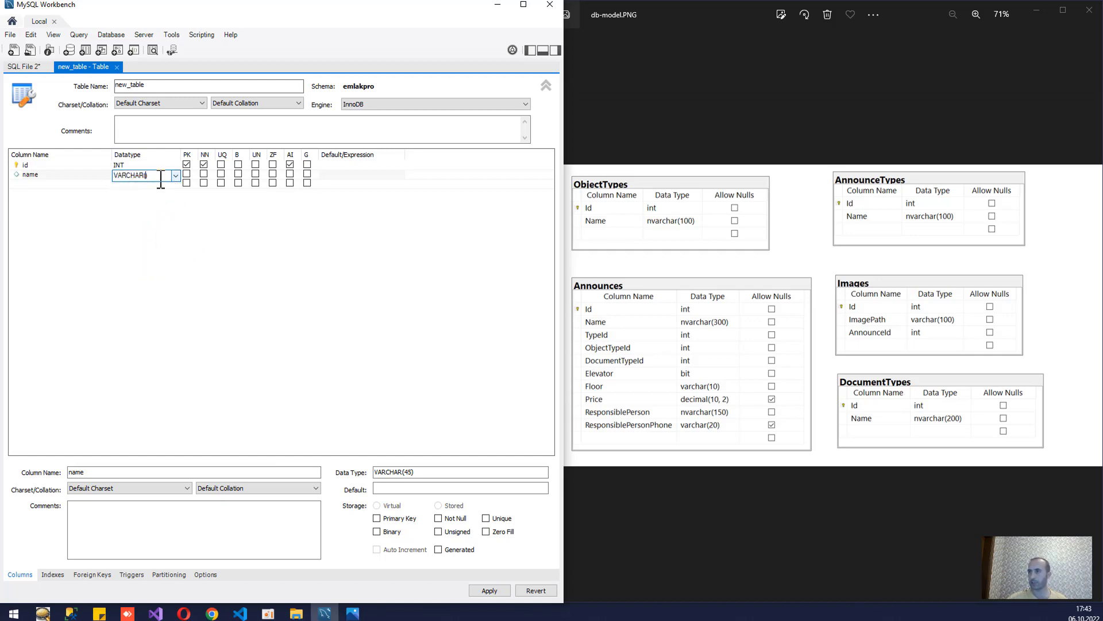
{"action": "type", "text": "100"}
{"action": "left_click", "coordinate": [349, 175]}
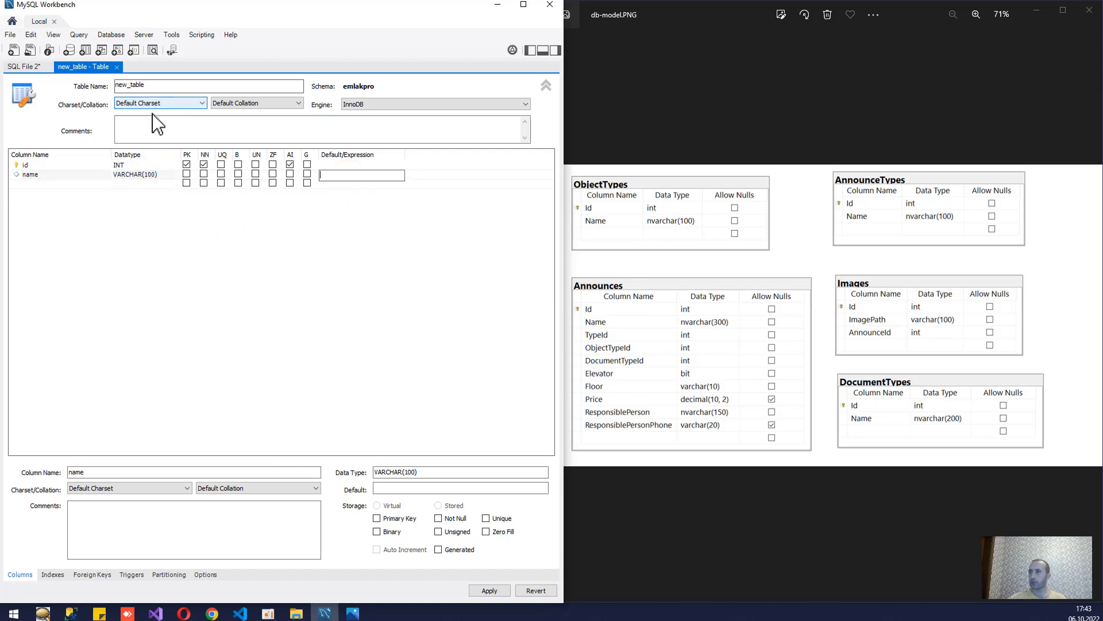
- Set the name column's character set to utf8 and make the column not null
{"action": "left_click", "coordinate": [12, 176]}
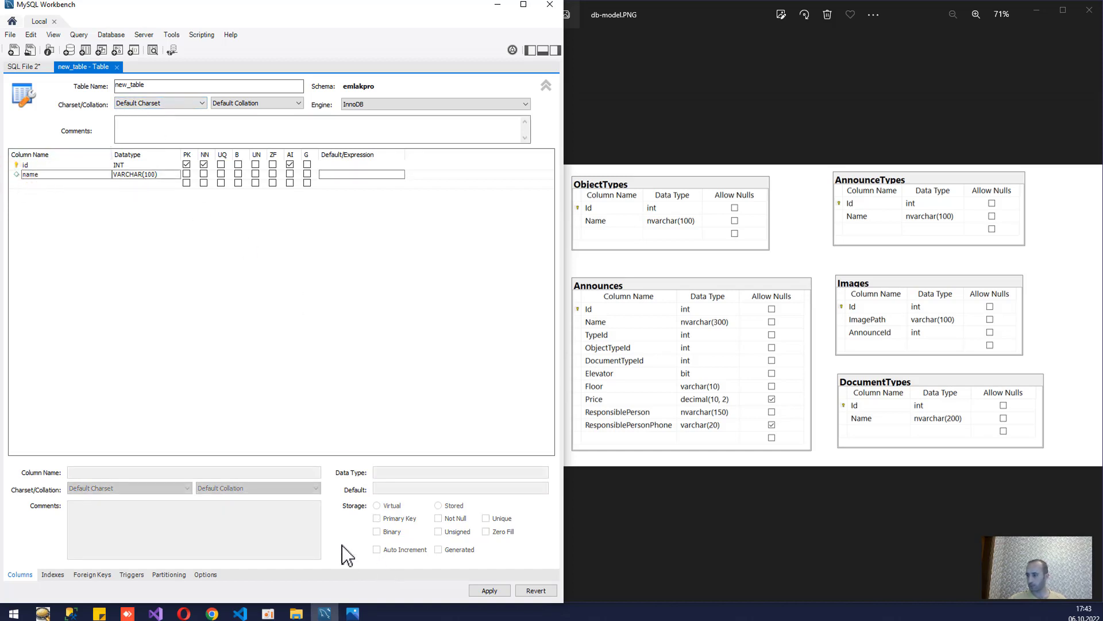
{"action": "left_click", "coordinate": [13, 175]}
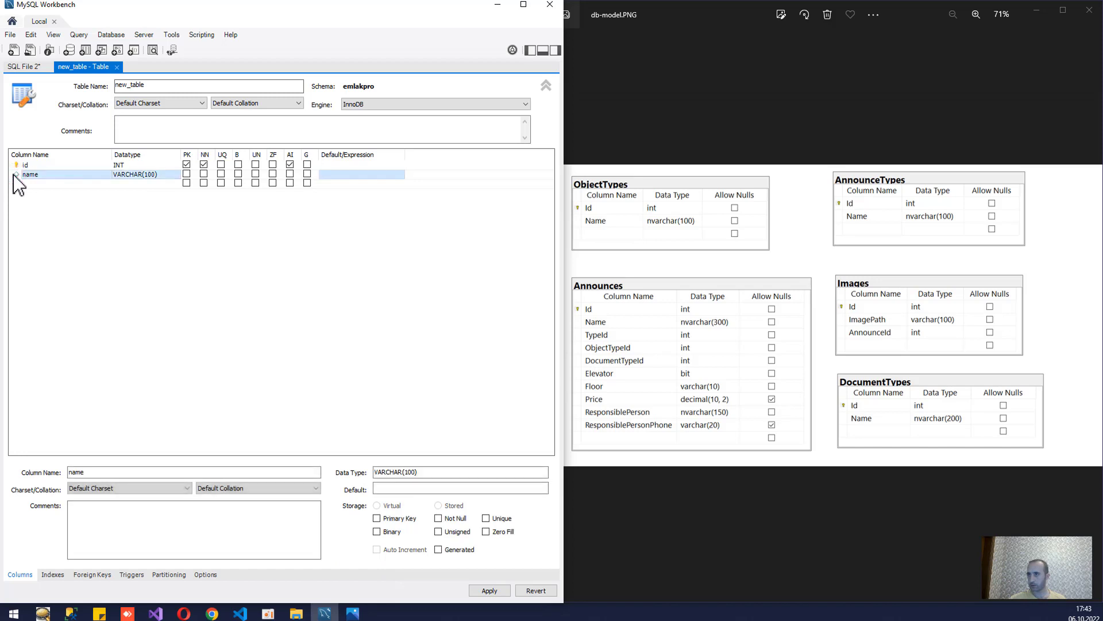
{"action": "left_click", "coordinate": [107, 488]}
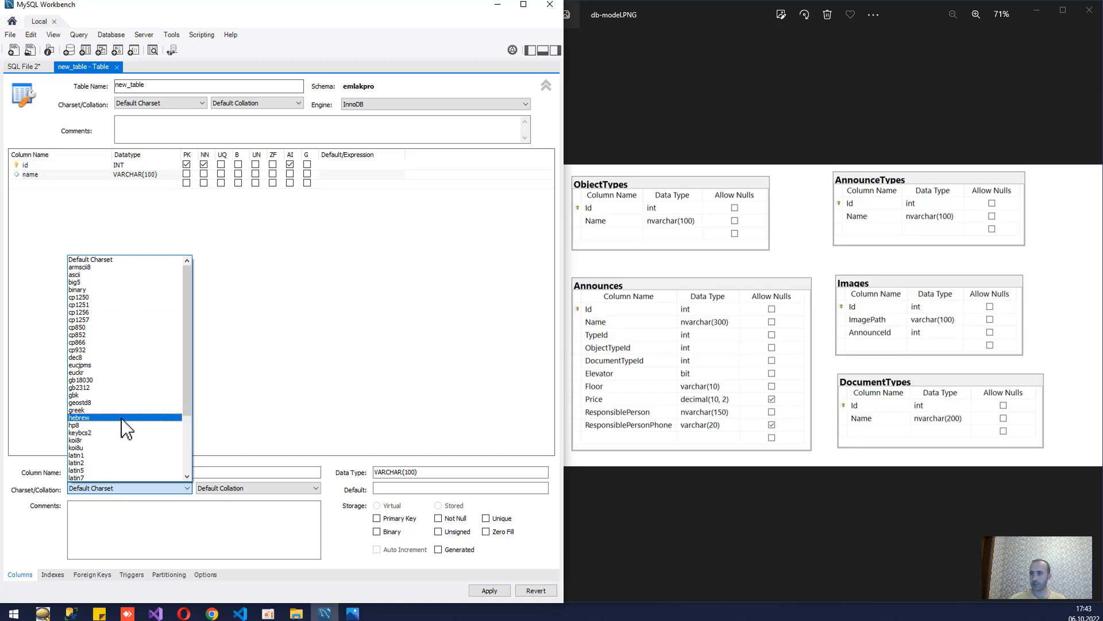
{"action": "scroll", "coordinate": [110, 402], "scroll_direction": "down", "scroll_amount": 1}
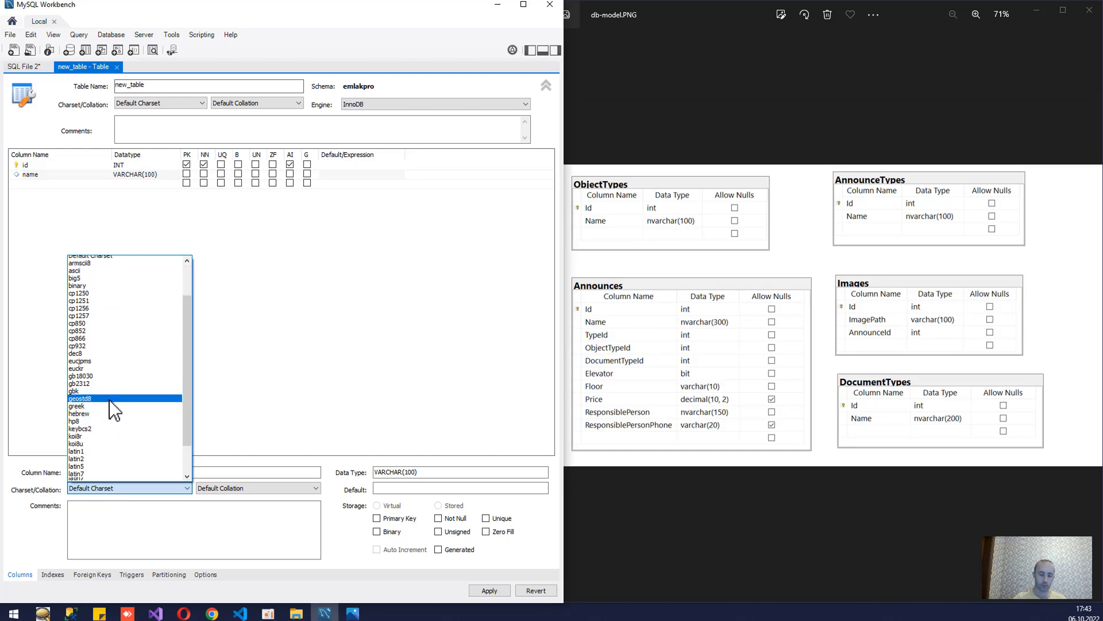
{"action": "key", "text": "t"}
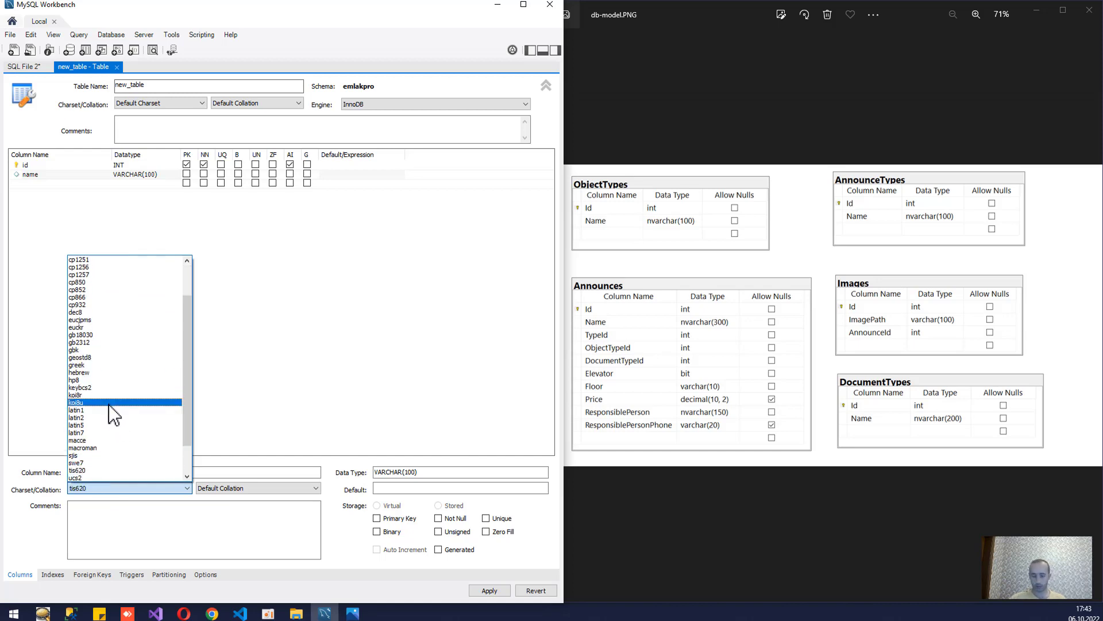
{"action": "key", "text": "Down"}
{"action": "scroll", "coordinate": [121, 415], "scroll_direction": "down", "scroll_amount": 1}
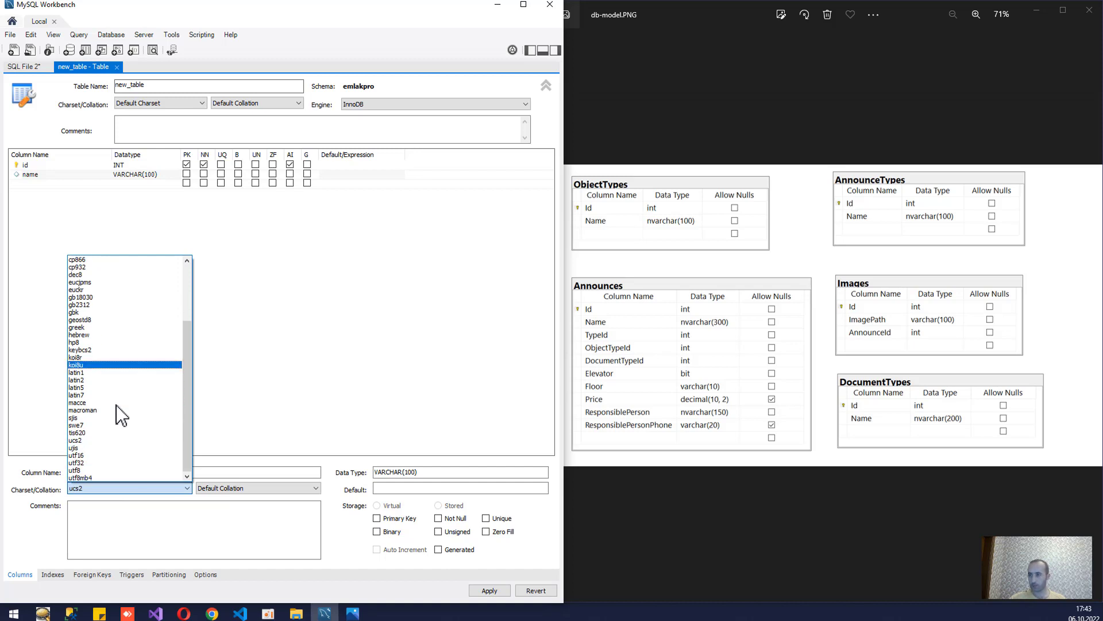
{"action": "left_click", "coordinate": [98, 477]}
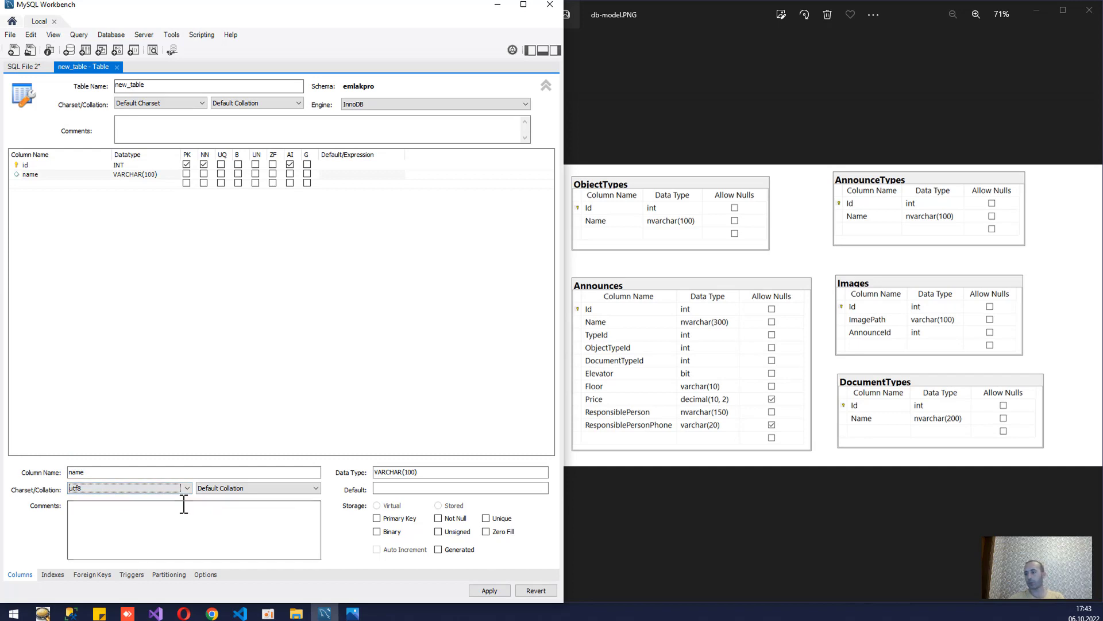
{"action": "left_click", "coordinate": [212, 490]}
{"action": "left_click", "coordinate": [212, 490]}
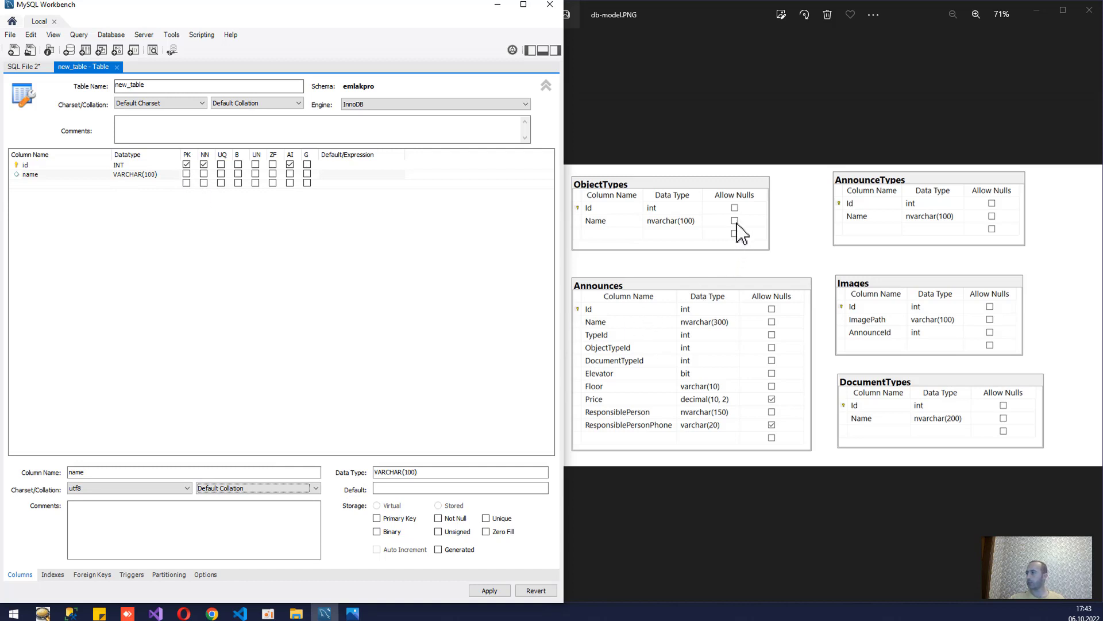
{"action": "left_click", "coordinate": [204, 173]}
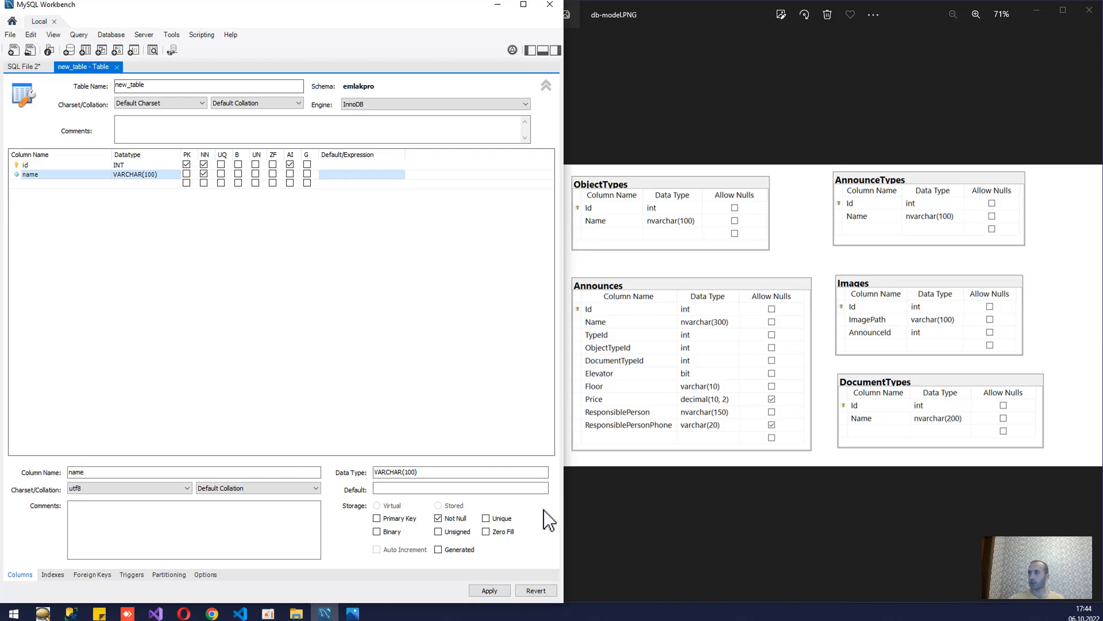
- Name the new table ObjectTypes
{"action": "left_click", "coordinate": [151, 85]}
{"action": "double_click", "coordinate": [152, 85]}
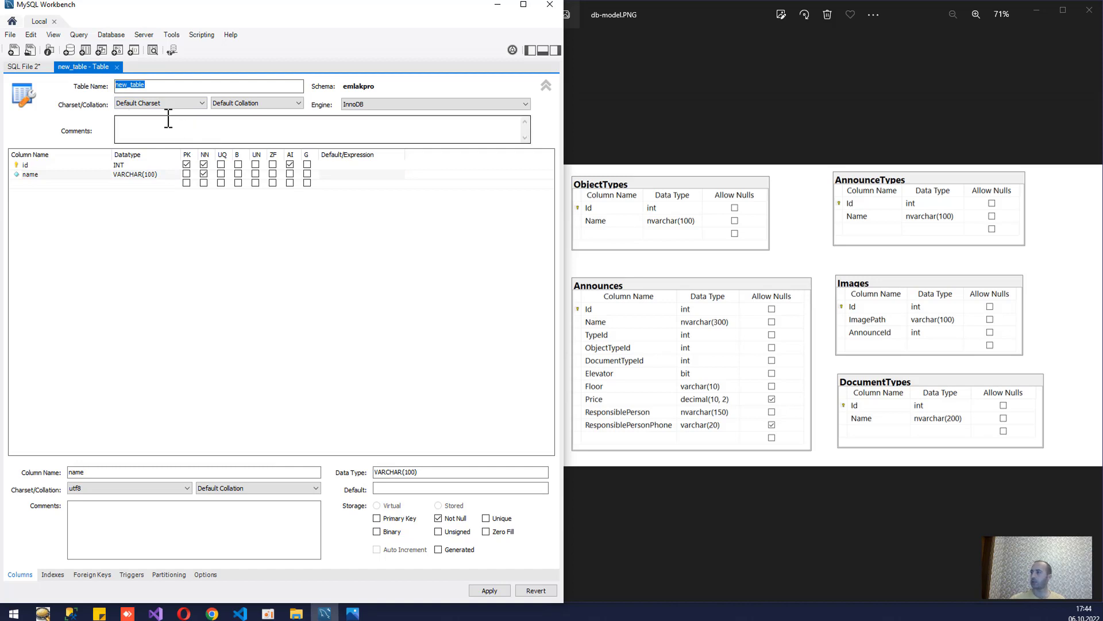
{"action": "type", "text": "object"}
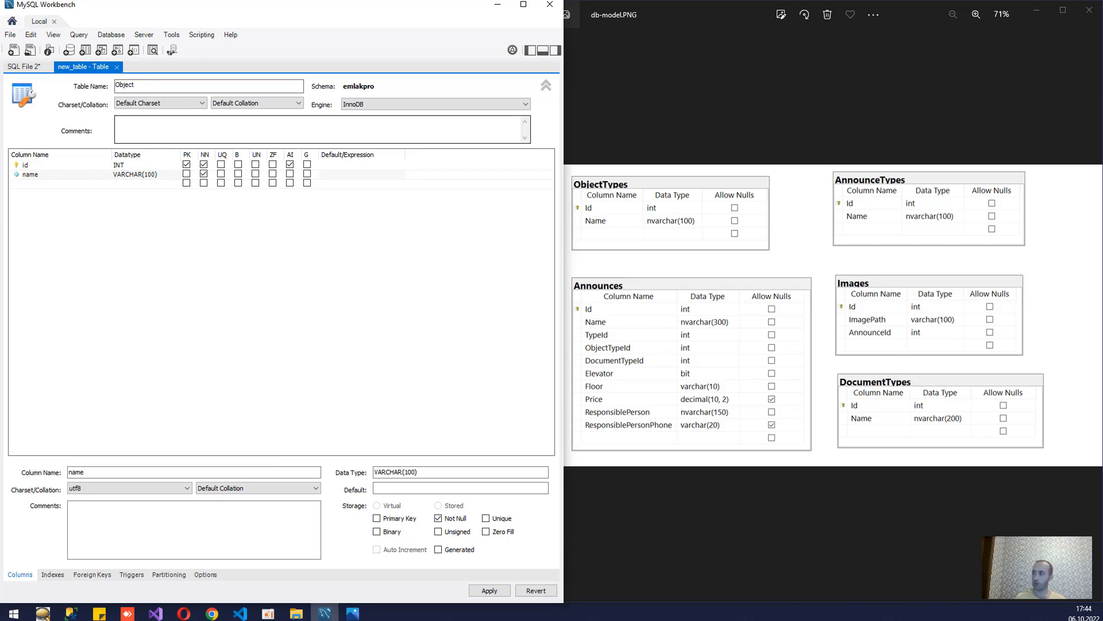
{"action": "type", "text": "Types"}
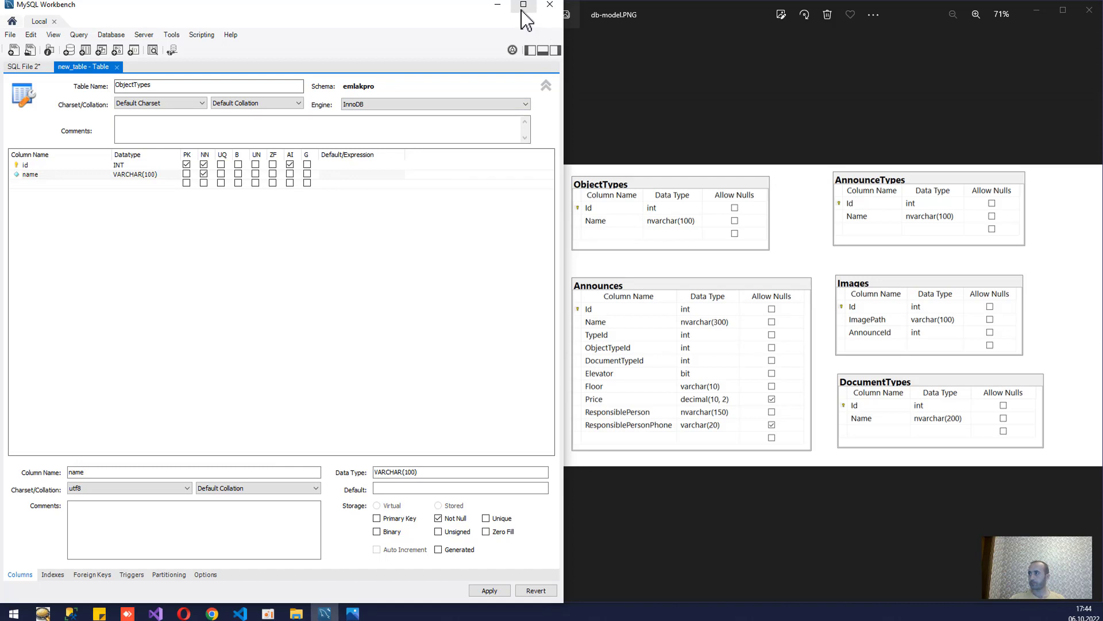
- Show the Navigator sidebar again and apply the CREATE TABLE script for the object types table to the emlakpro database
{"action": "left_click", "coordinate": [529, 50]}
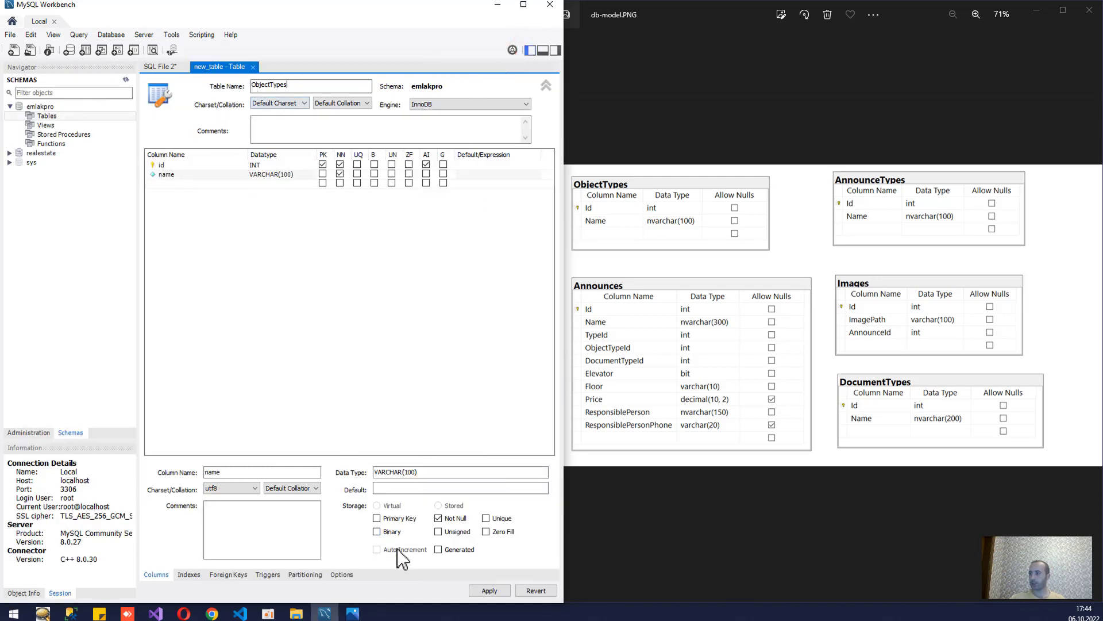
{"action": "left_click", "coordinate": [489, 590]}
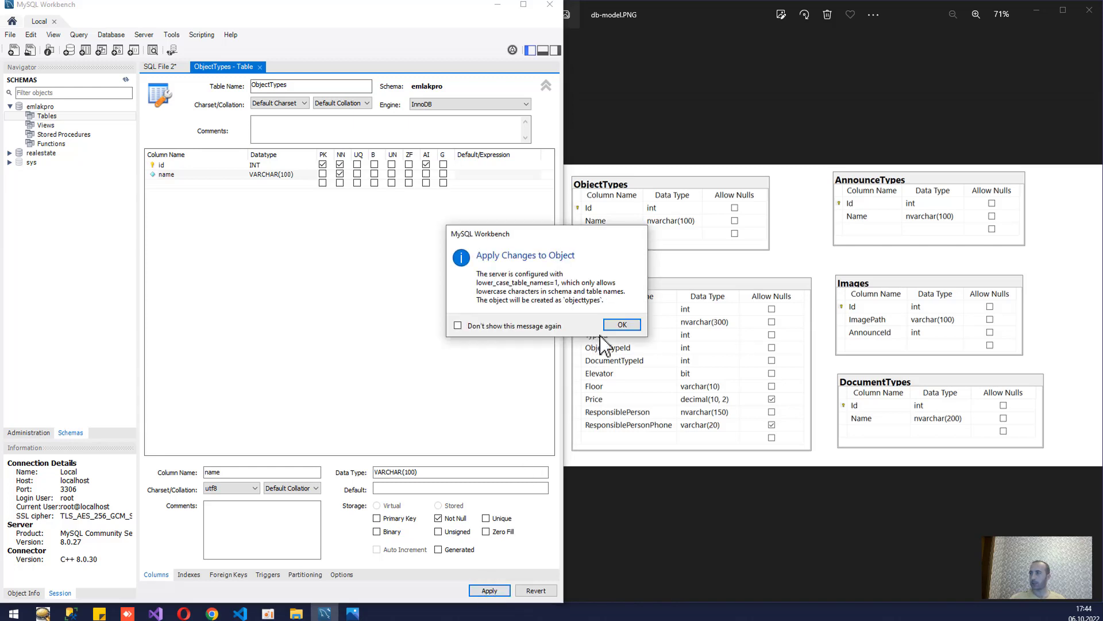
{"action": "left_click_drag", "start_coordinate": [551, 237], "coordinate": [352, 242]}
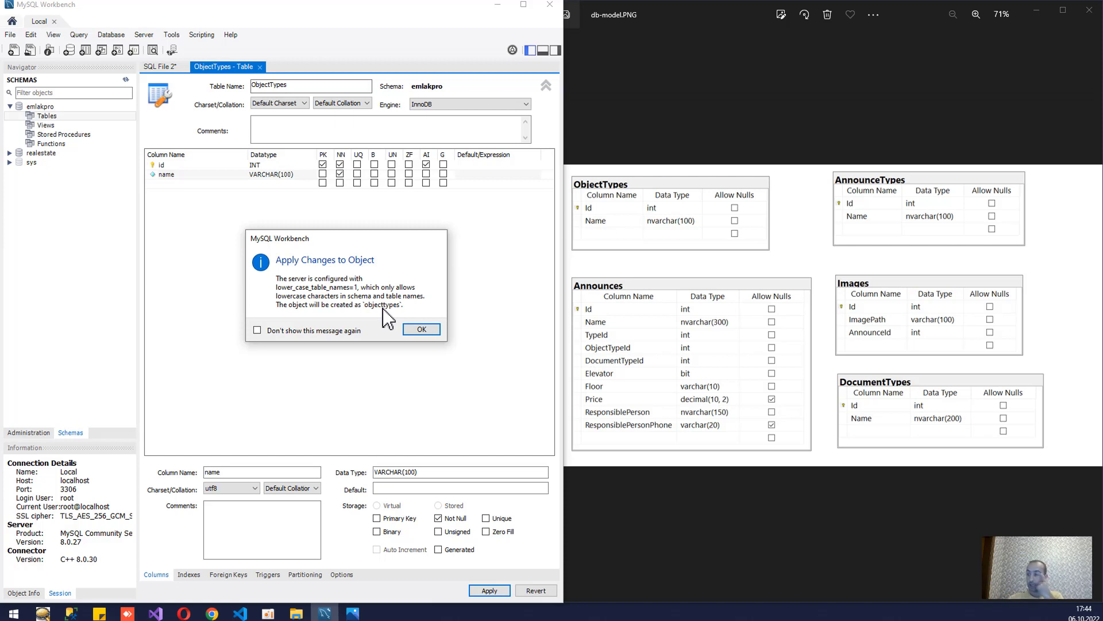
{"action": "left_click", "coordinate": [418, 329]}
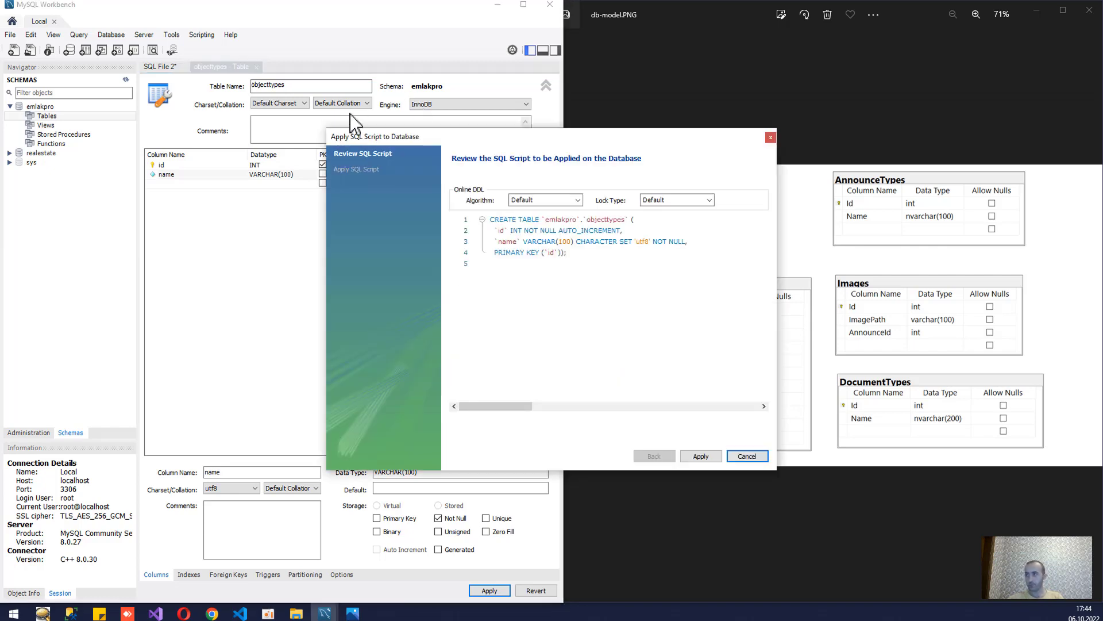
{"action": "left_click_drag", "start_coordinate": [467, 132], "coordinate": [253, 211]}
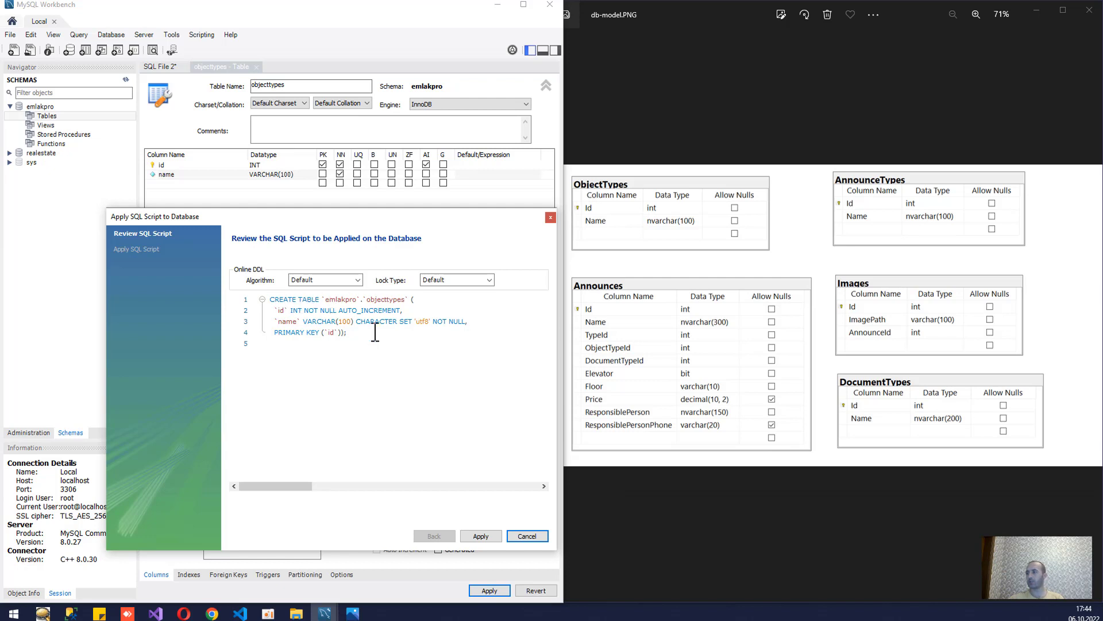
{"action": "left_click_drag", "start_coordinate": [362, 343], "coordinate": [225, 297]}
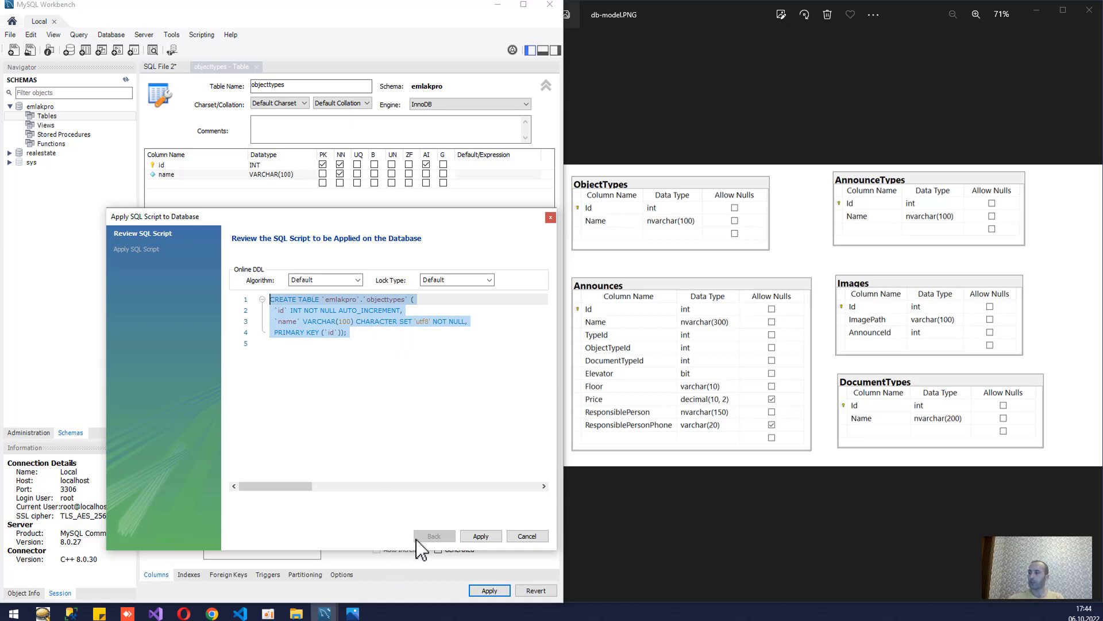
{"action": "left_click", "coordinate": [480, 537]}
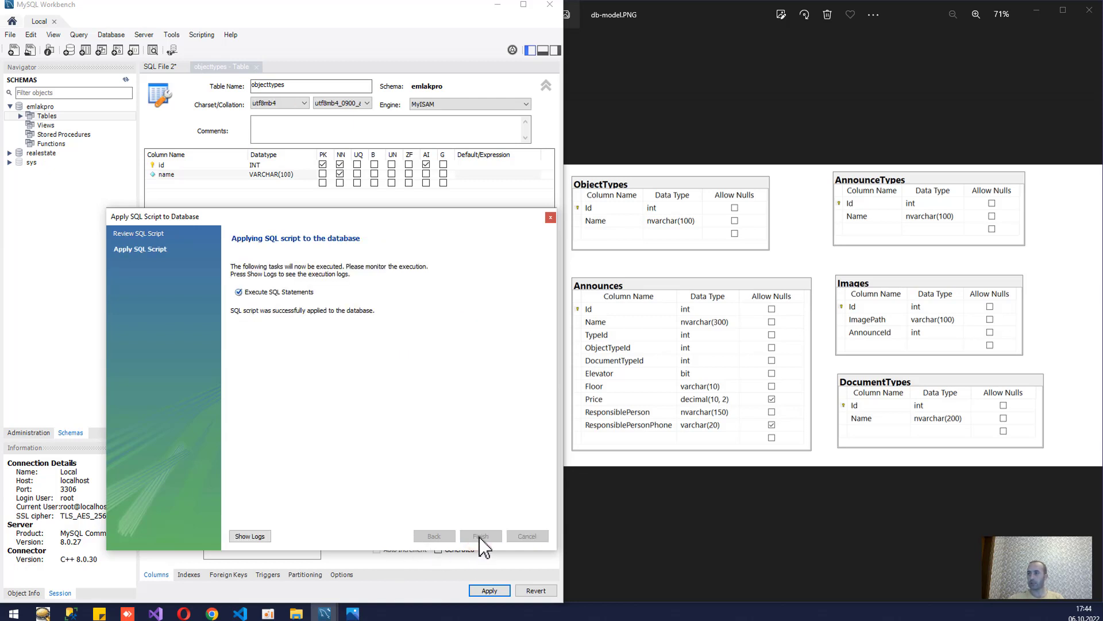
{"action": "left_click", "coordinate": [480, 535]}
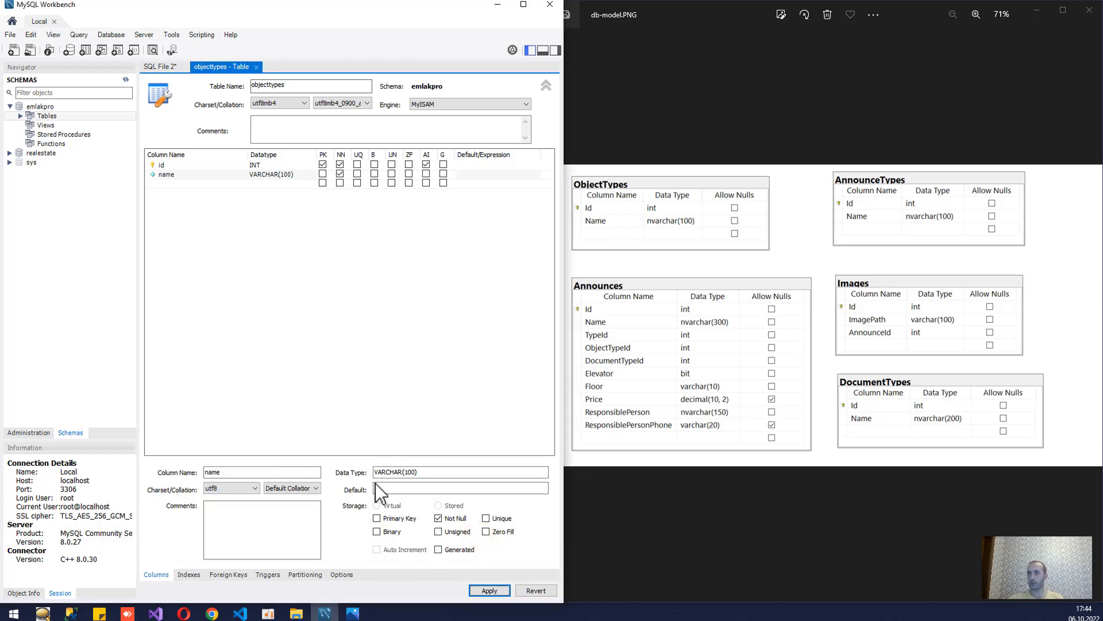
- Maximize MySQL Workbench and select the rows of emlakpro's objecttypes table, limited to 1000
{"action": "left_click", "coordinate": [20, 116]}
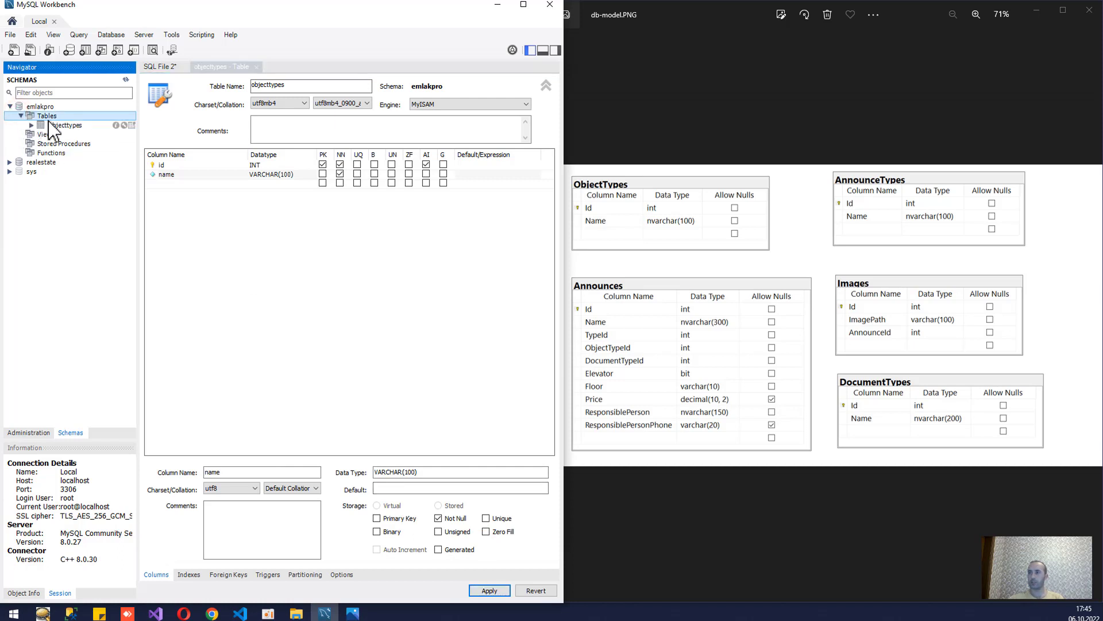
{"action": "left_click", "coordinate": [523, 5]}
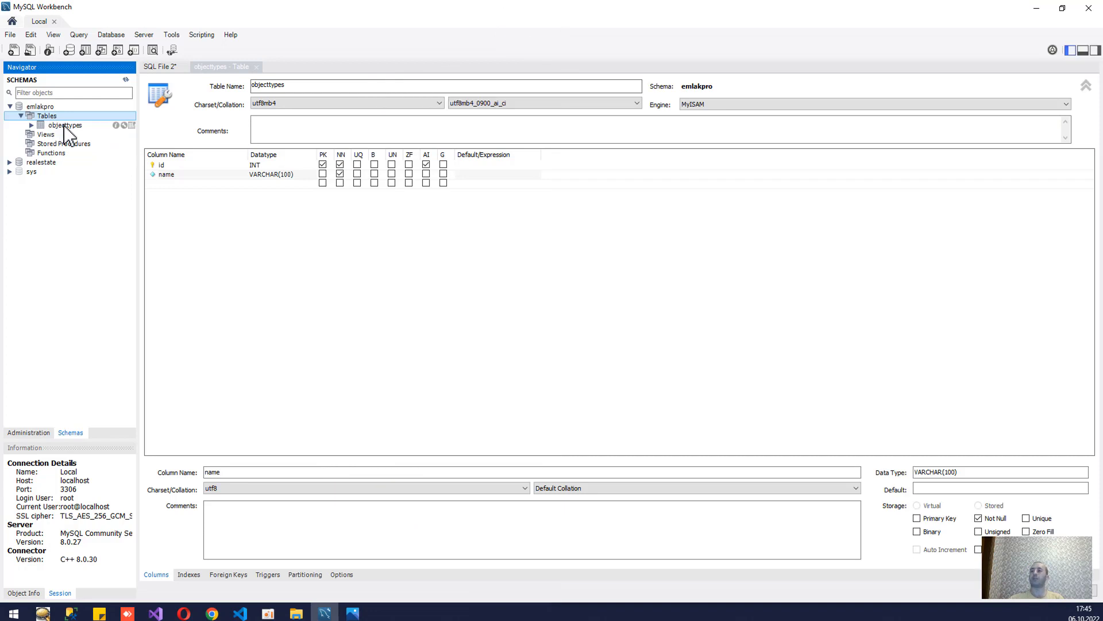
{"action": "left_click", "coordinate": [65, 125]}
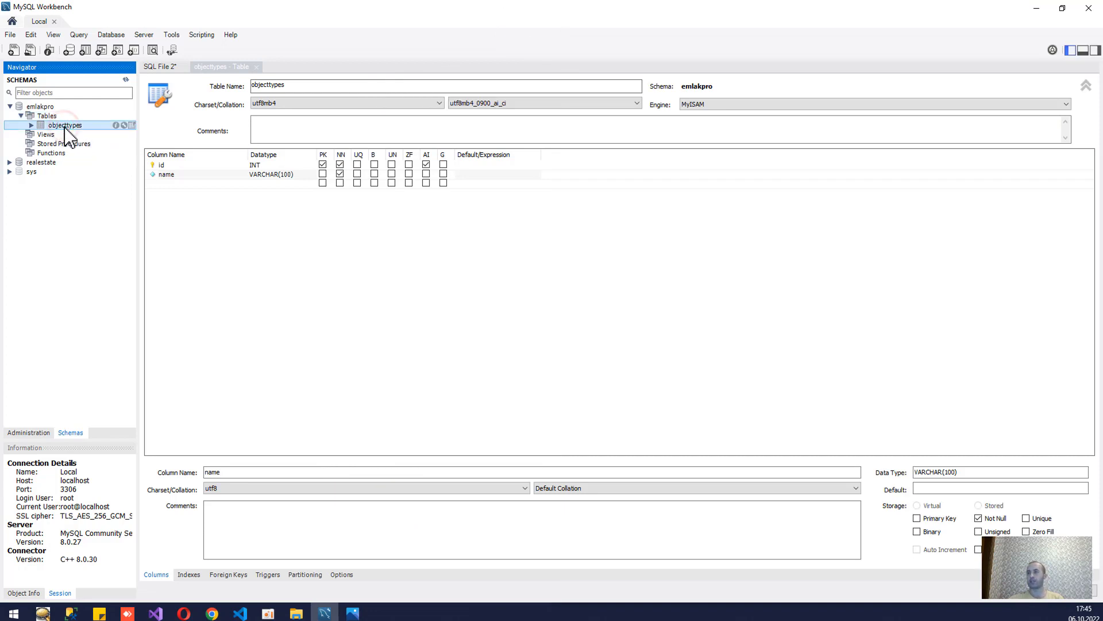
{"action": "right_click", "coordinate": [65, 127]}
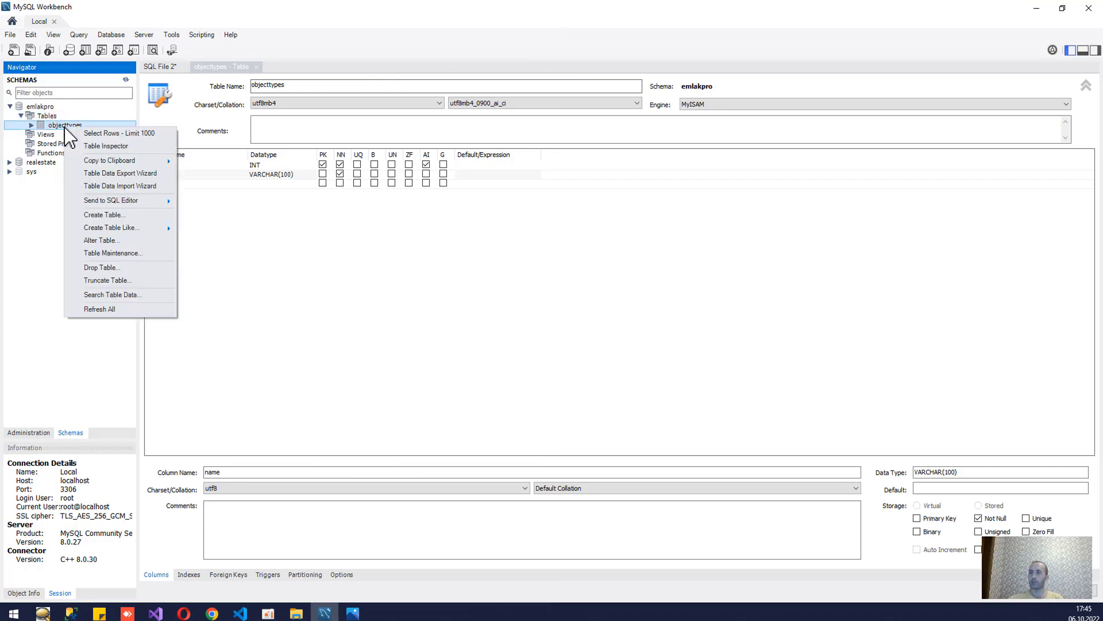
{"action": "left_click", "coordinate": [123, 132]}
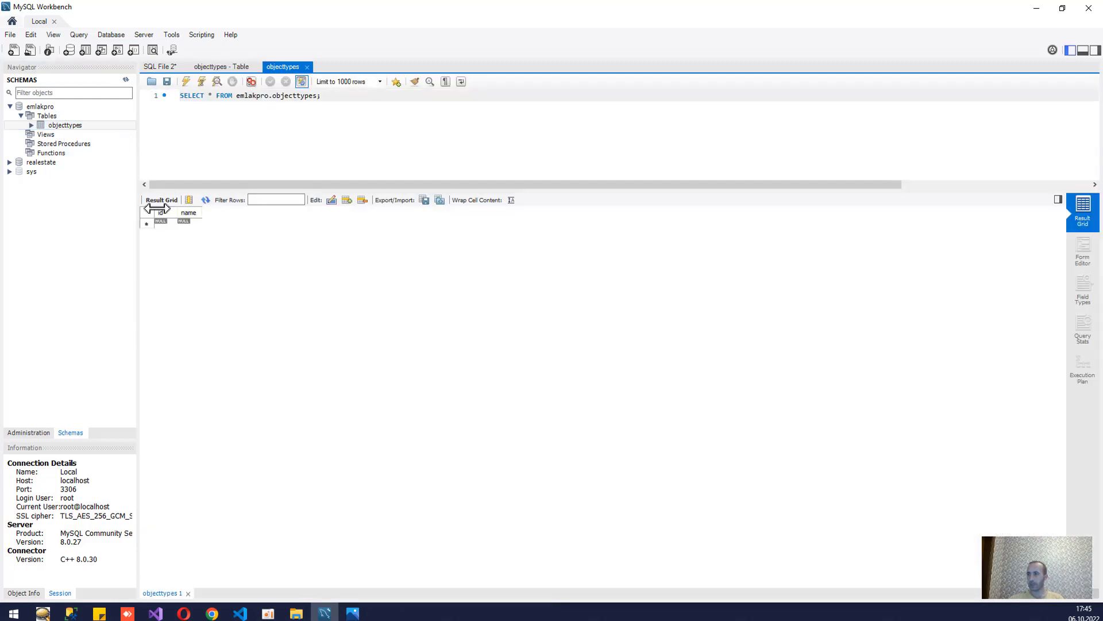
- Add a row with the name Manzil to the objecttypes table and apply the INSERT script to the database
{"action": "left_click", "coordinate": [188, 223]}
{"action": "left_click", "coordinate": [189, 225]}
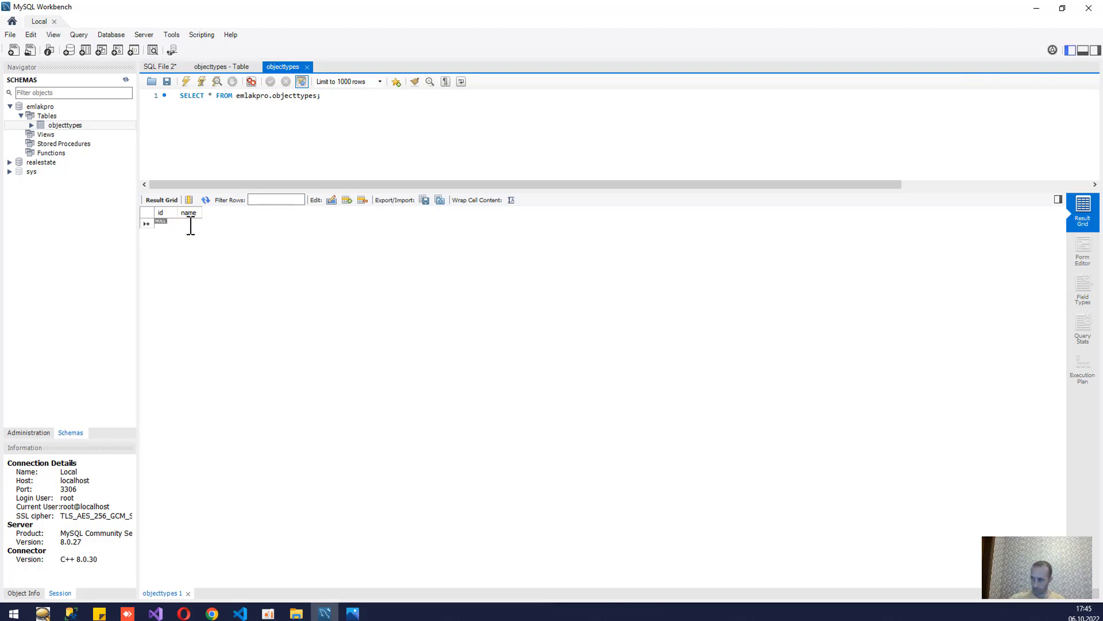
{"action": "key", "text": "alt"}
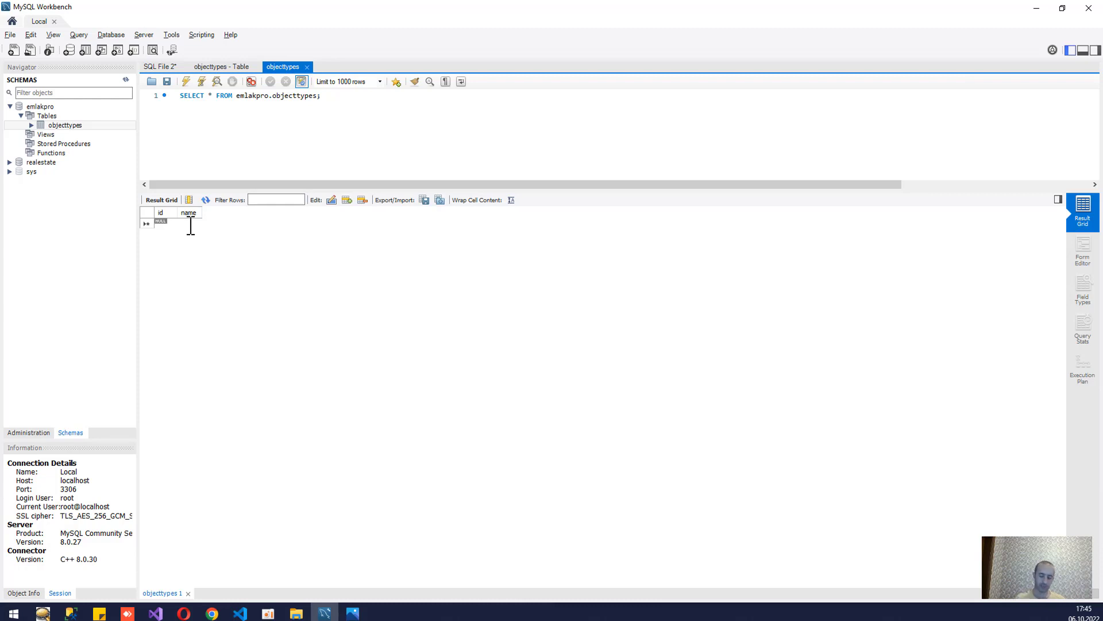
{"action": "type", "text": "Manzil"}
{"action": "double_click", "coordinate": [187, 233]}
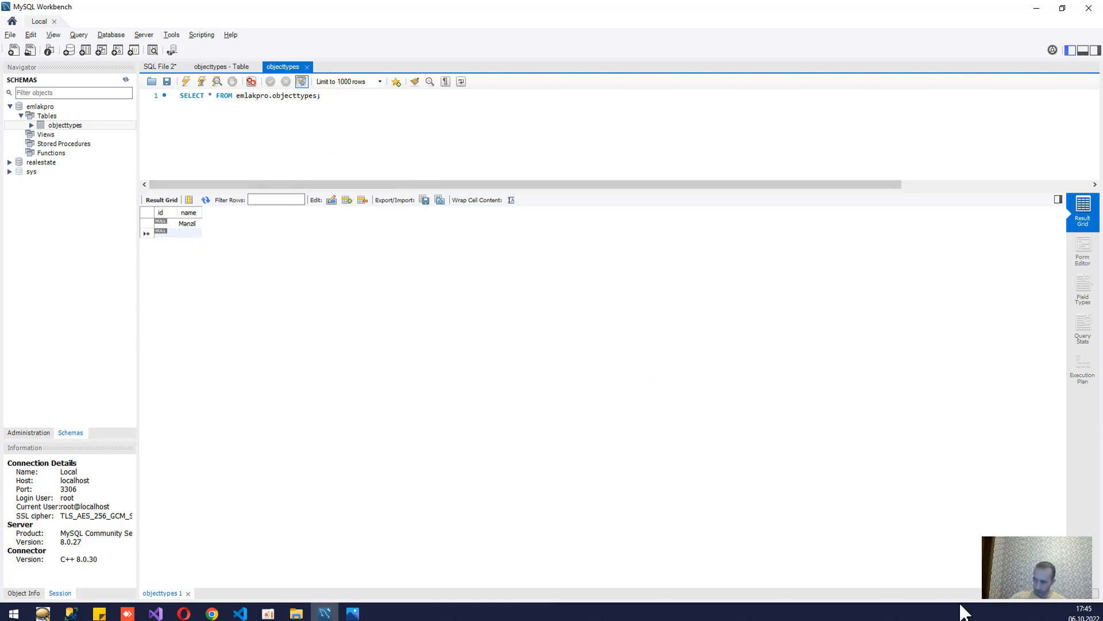
{"action": "left_click", "coordinate": [1041, 600]}
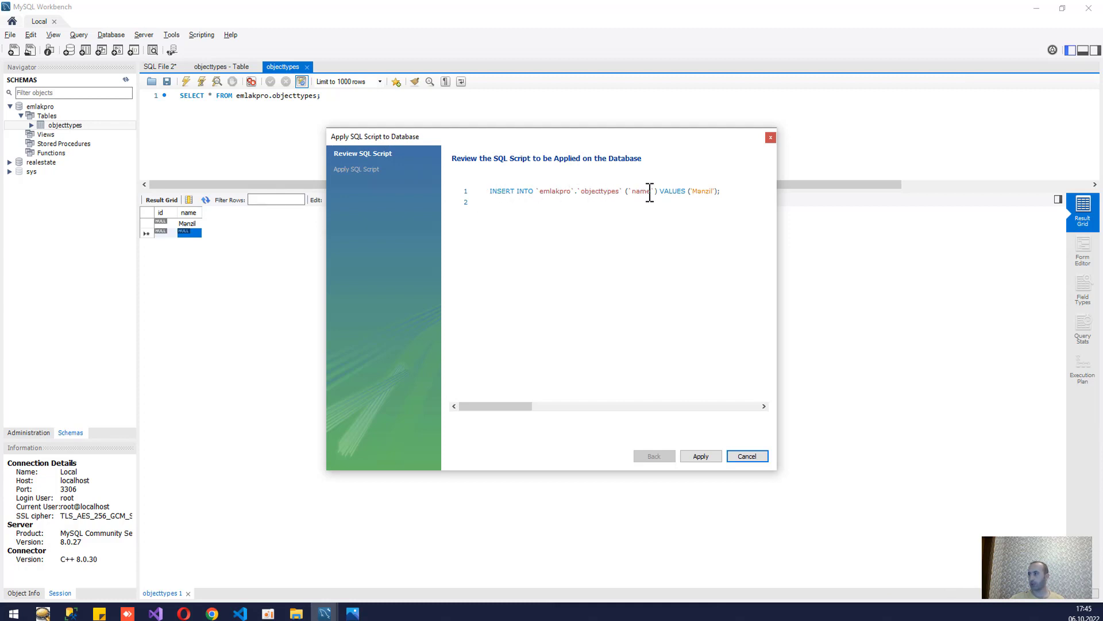
{"action": "left_click", "coordinate": [702, 459]}
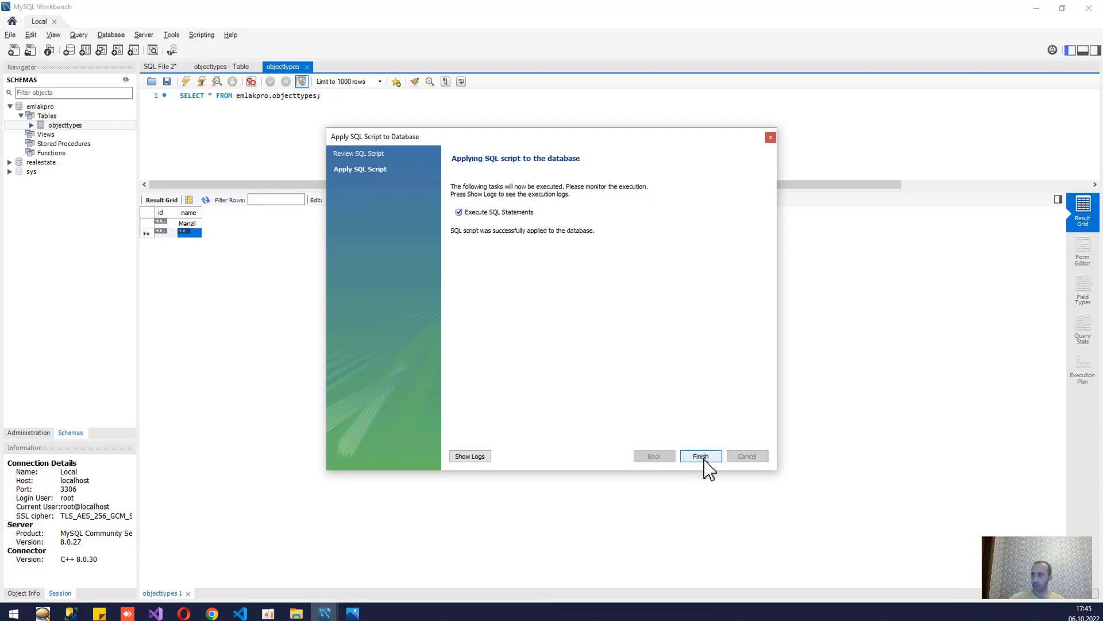
{"action": "left_click", "coordinate": [702, 457]}
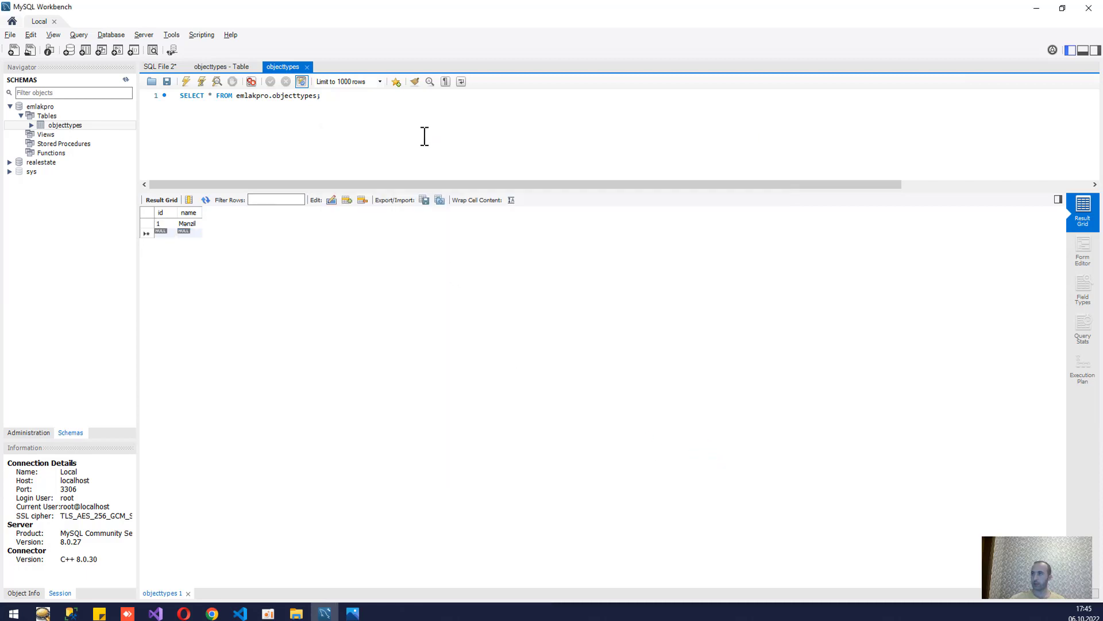
- Rerun the SELECT query on emlakpro.objecttypes and check the id and name of the inserted row
{"action": "left_click", "coordinate": [350, 96]}
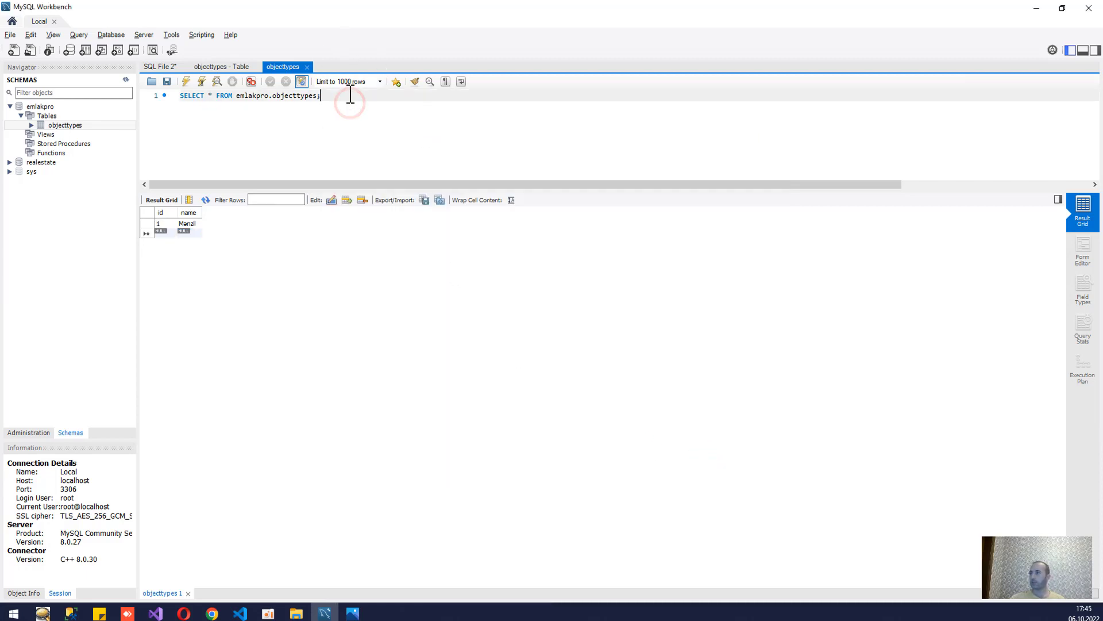
{"action": "left_click", "coordinate": [186, 82]}
{"action": "left_click", "coordinate": [159, 224]}
{"action": "left_click", "coordinate": [186, 223]}
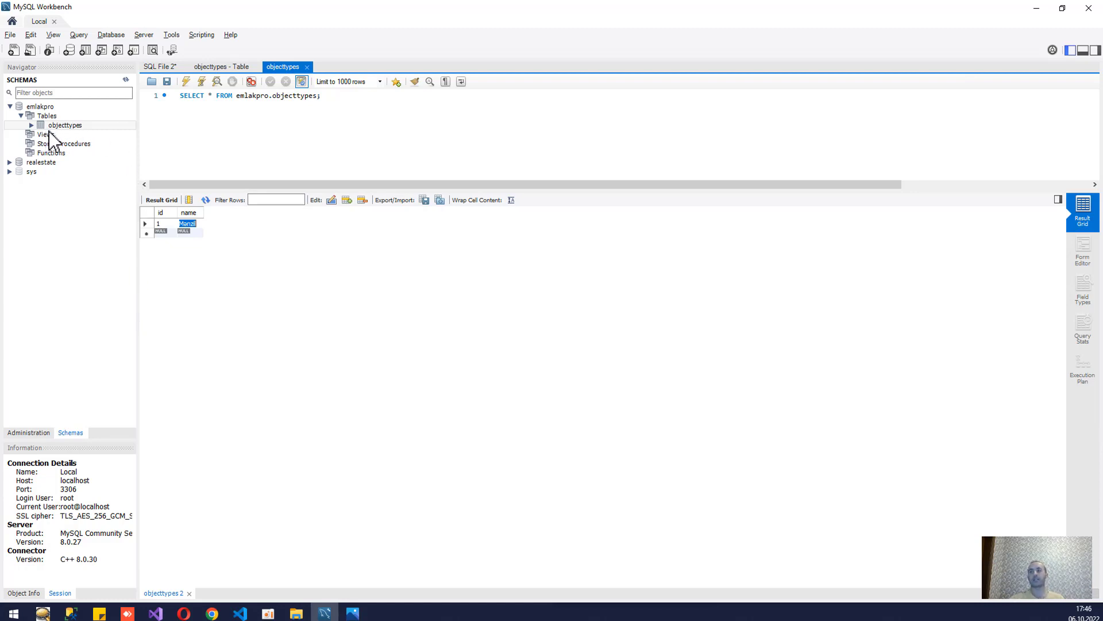
{"action": "mouse_move", "coordinate": [75, 130]}
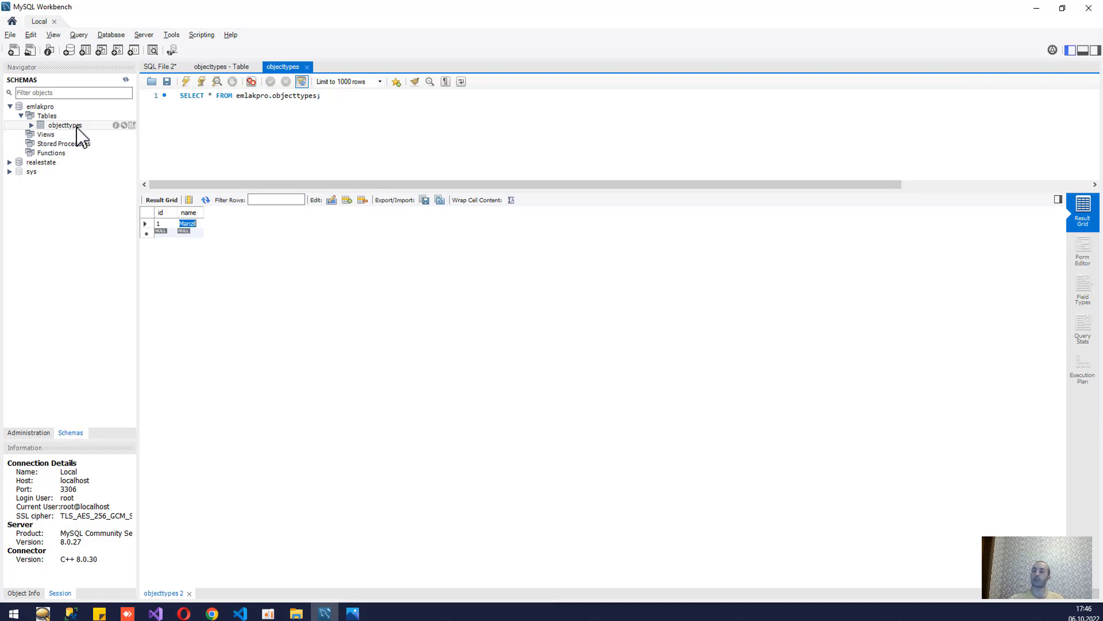